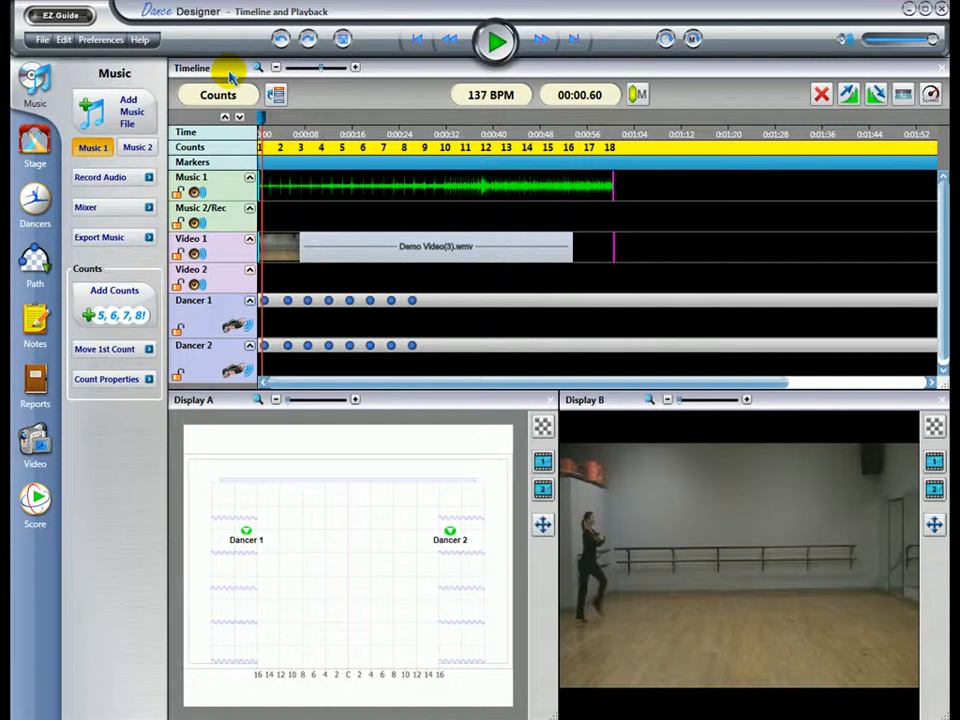
Step: Lock the Music 1 track against changes and unlock it again
click(355, 69)
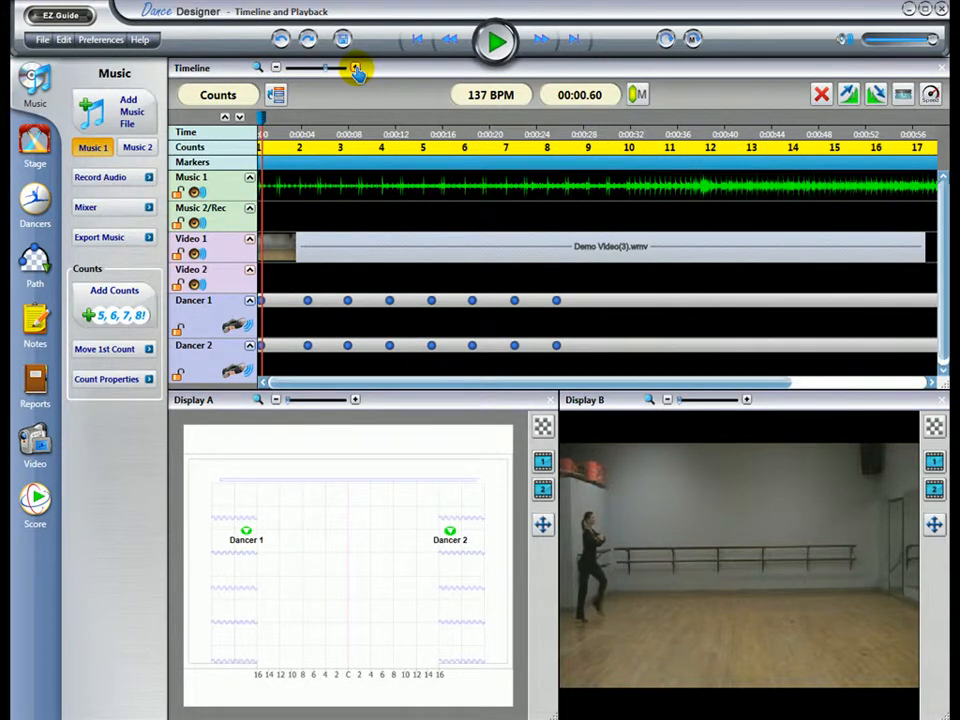
click(355, 69)
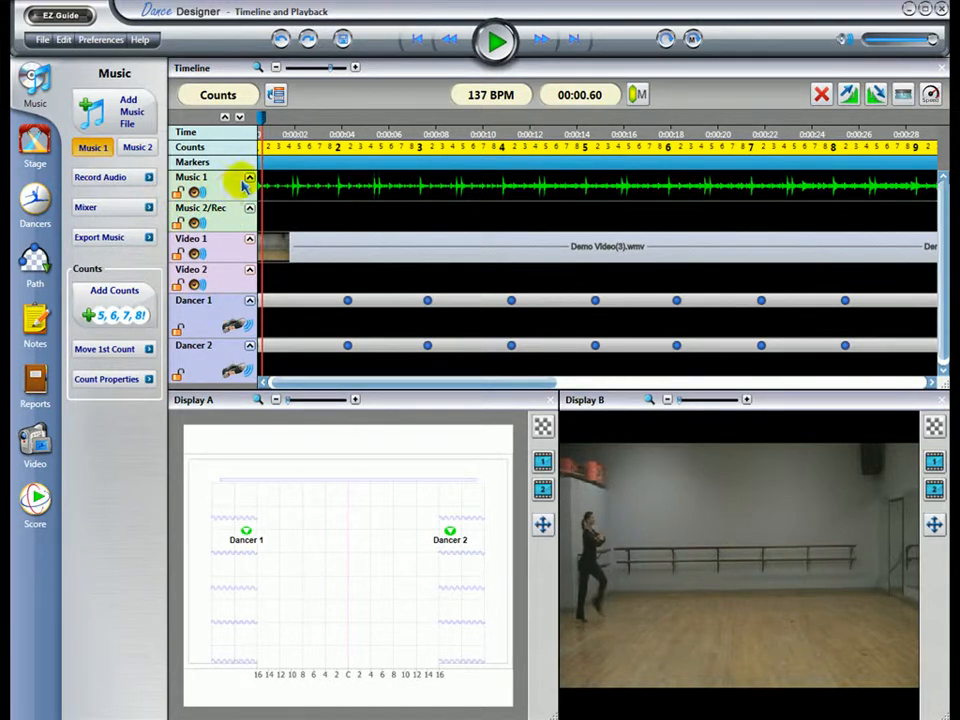
click(178, 193)
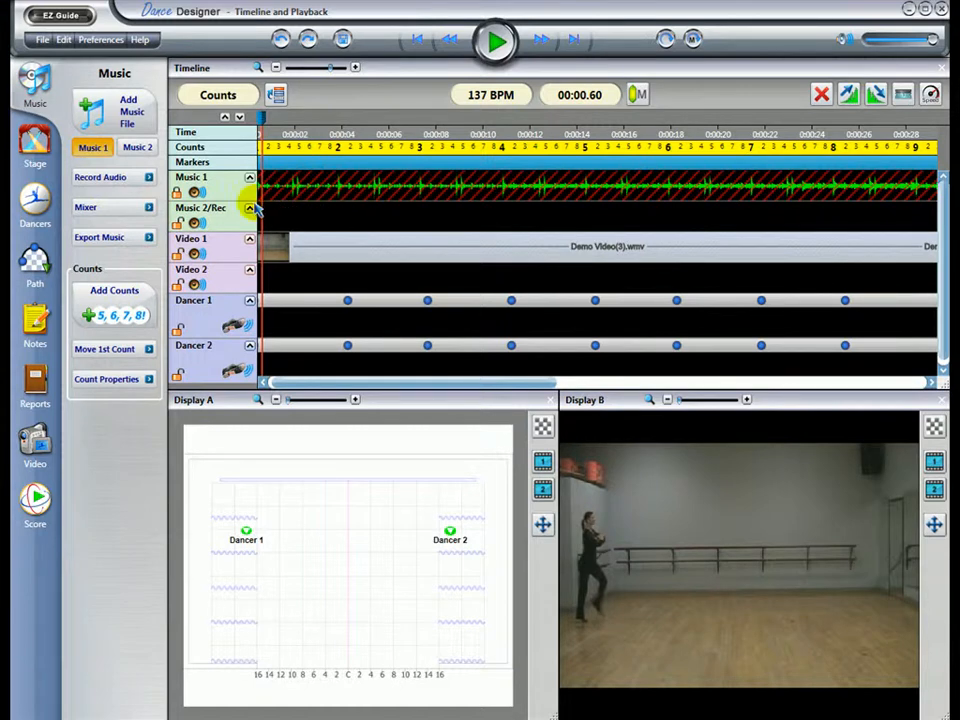
click(177, 193)
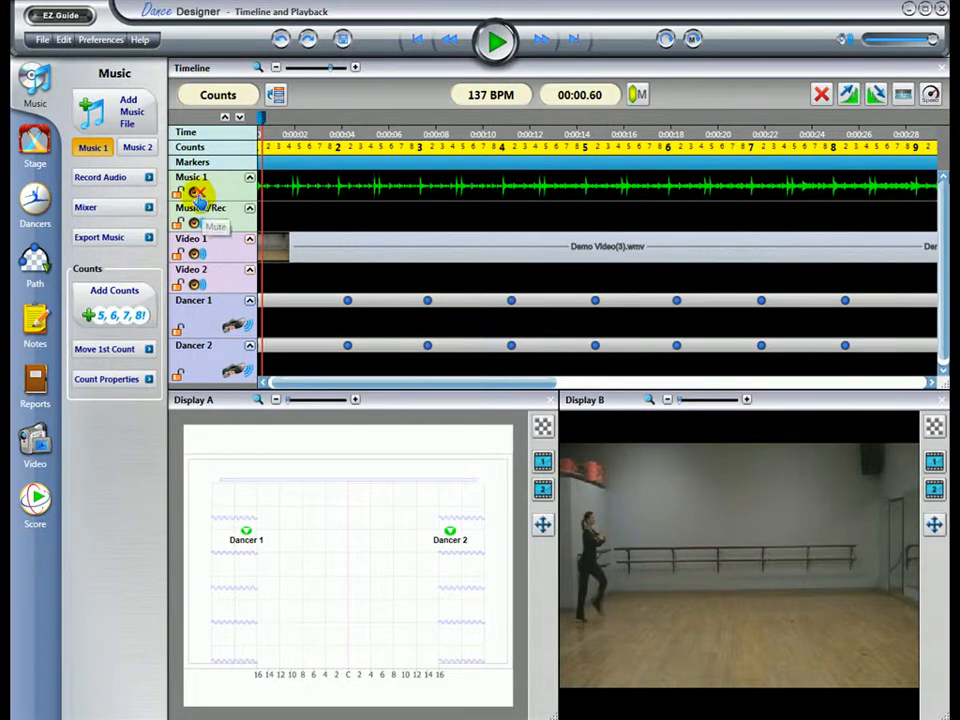
Step: Restore the sound of the Music 1 track, and mute and unmute the overall playback volume
click(197, 191)
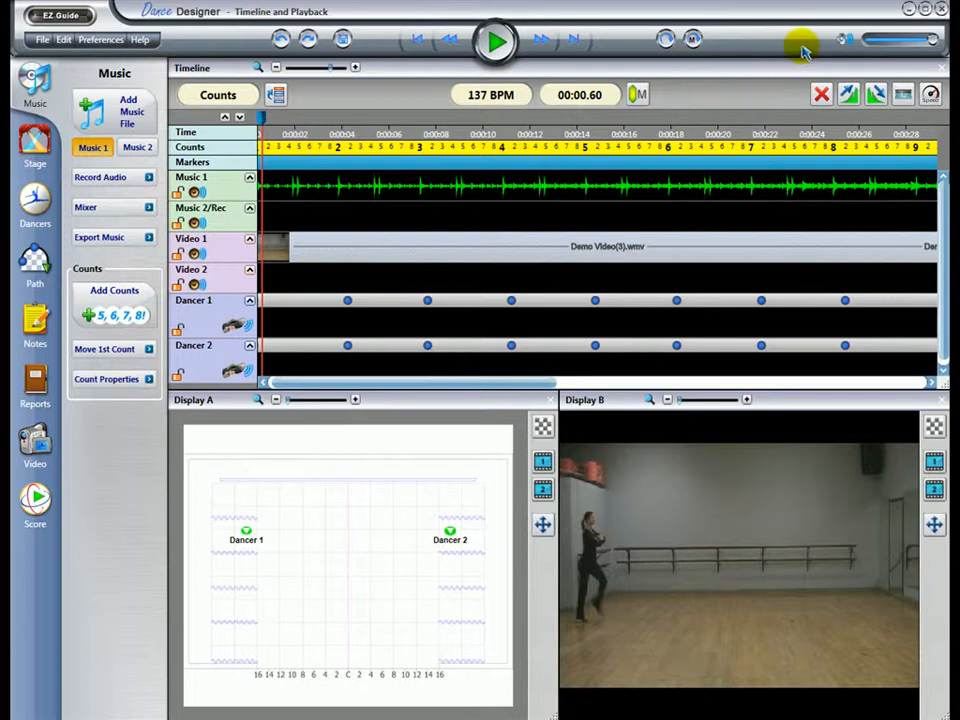
click(838, 40)
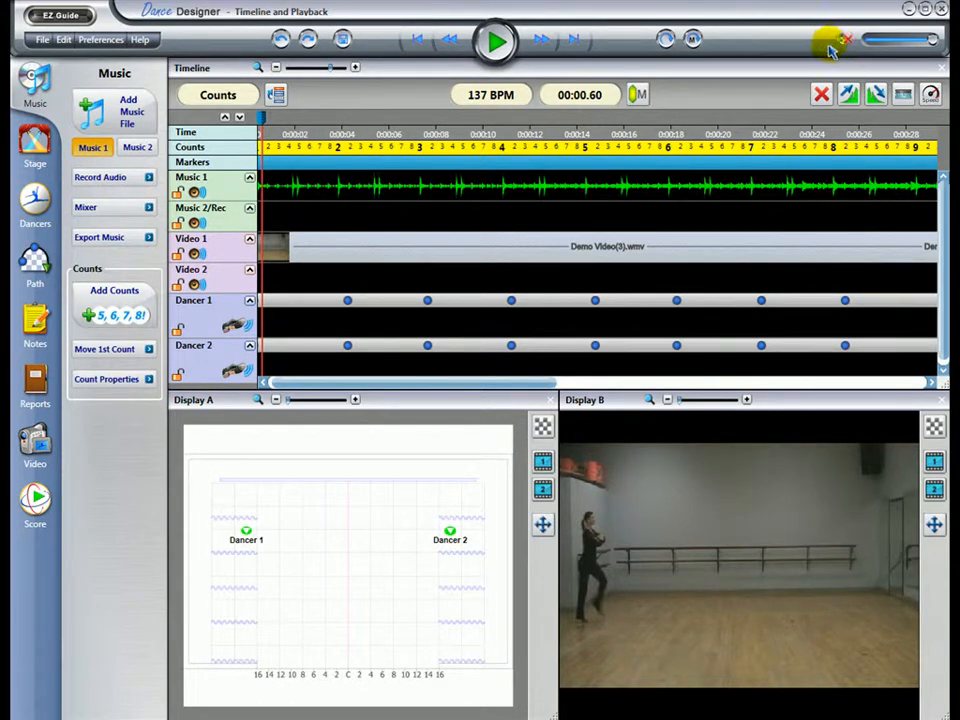
click(840, 39)
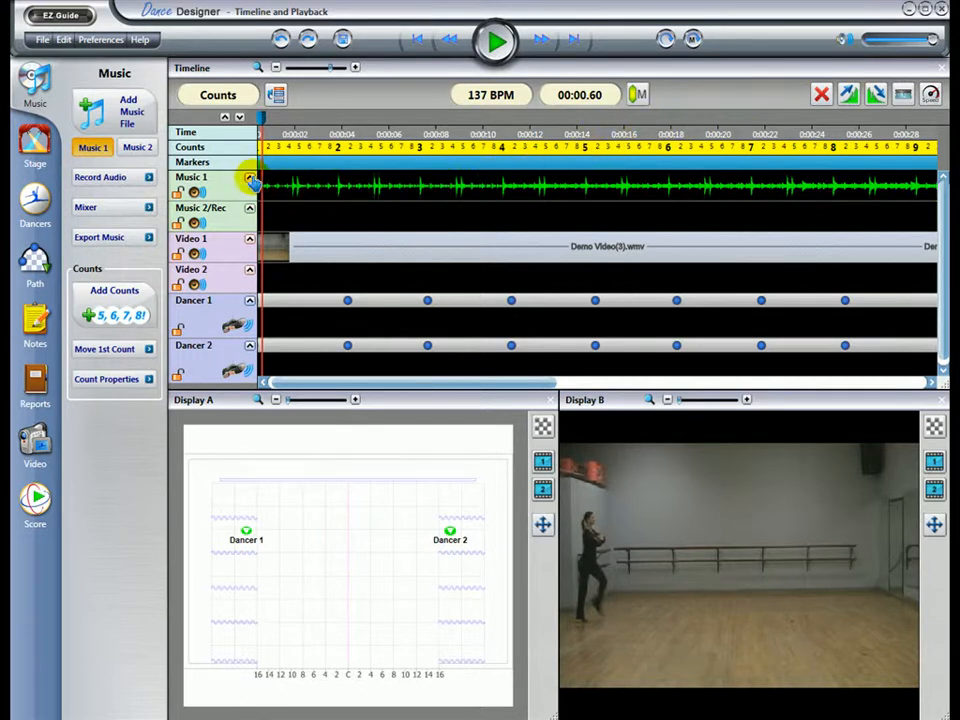
Step: Collapse and re-expand the Music 1 track, and do the same for all timeline tracks at once
click(250, 178)
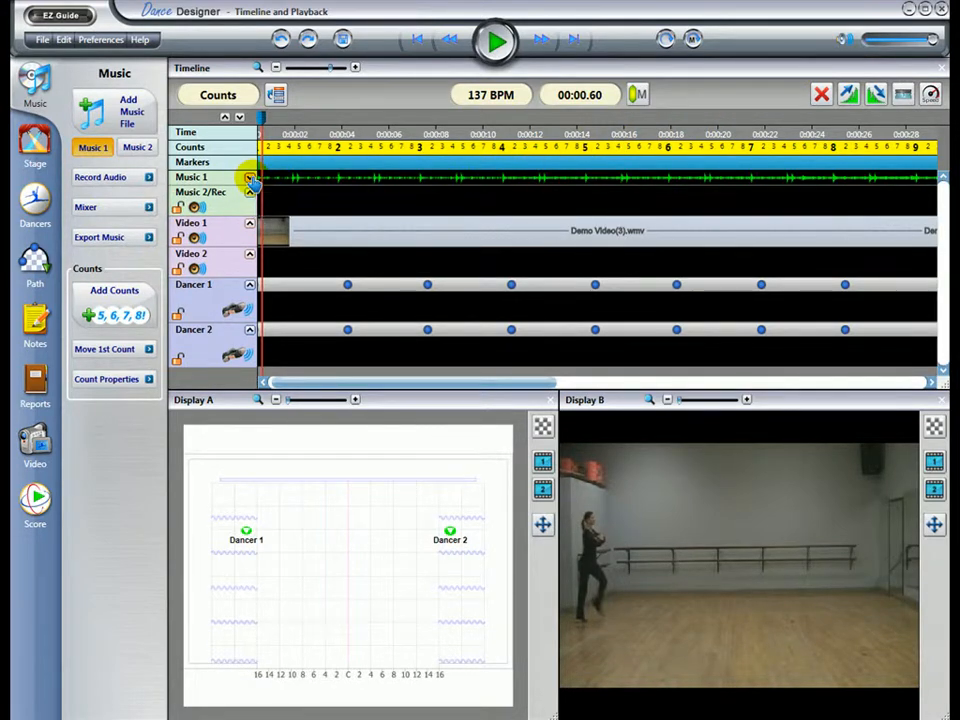
click(250, 178)
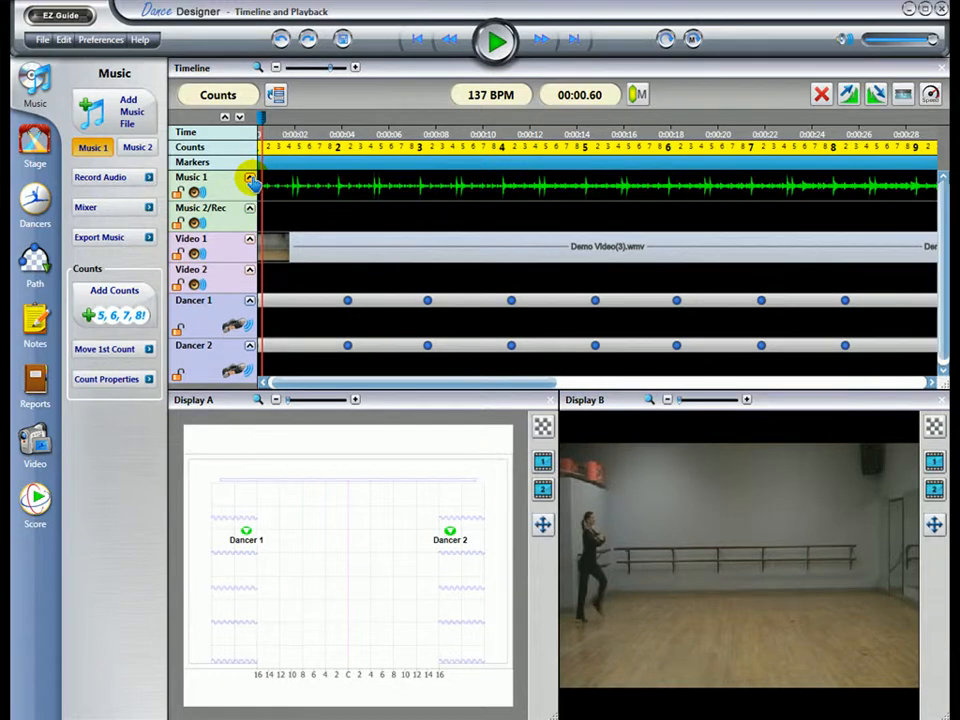
click(225, 118)
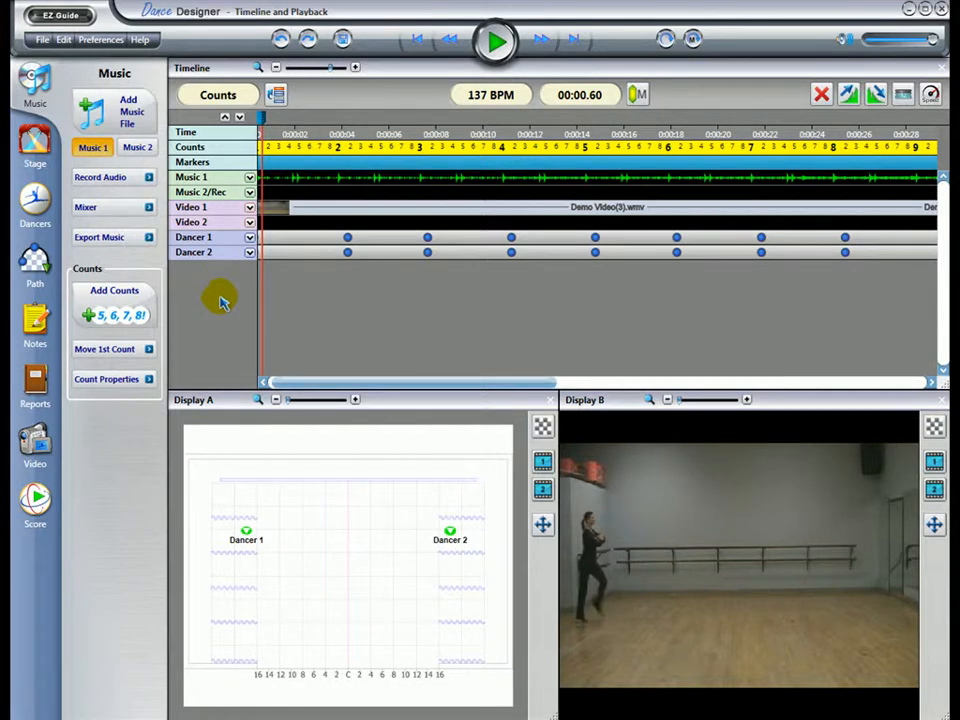
click(241, 118)
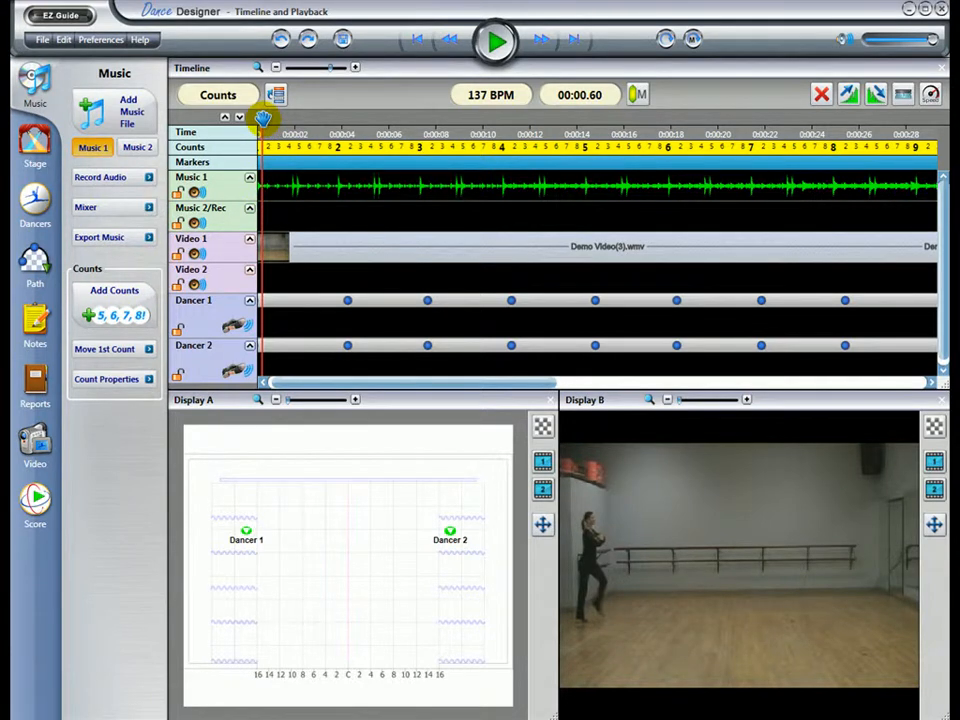
Step: Scrub the playhead to 00:01.20, start and pause playback, and scrub on to 00:04.30 at the start of count 2
drag(262, 118, 277, 128)
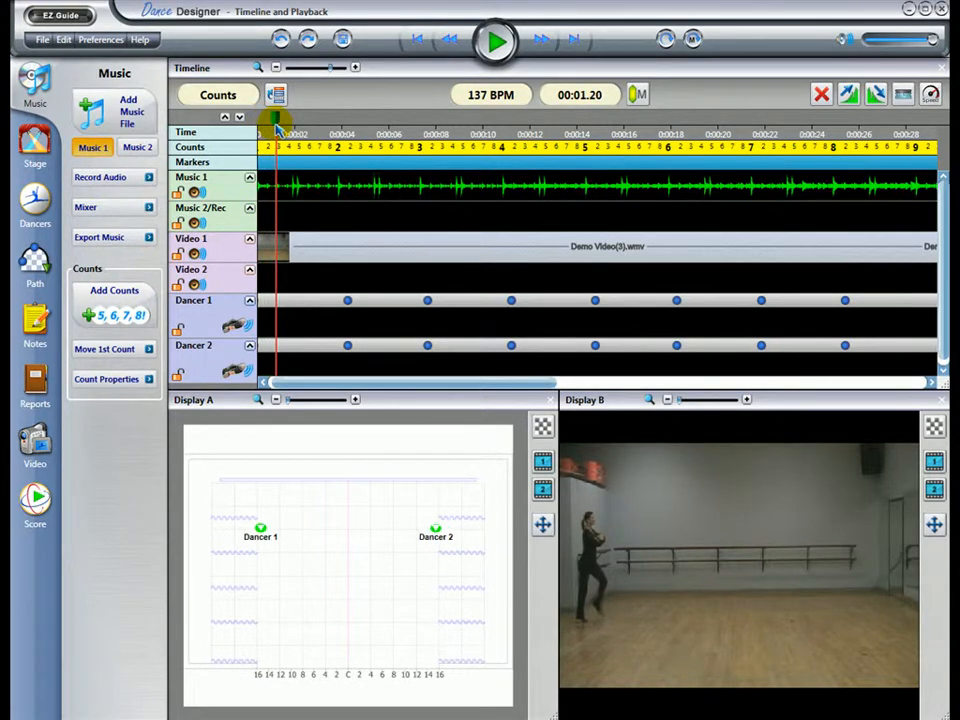
click(497, 44)
click(497, 44)
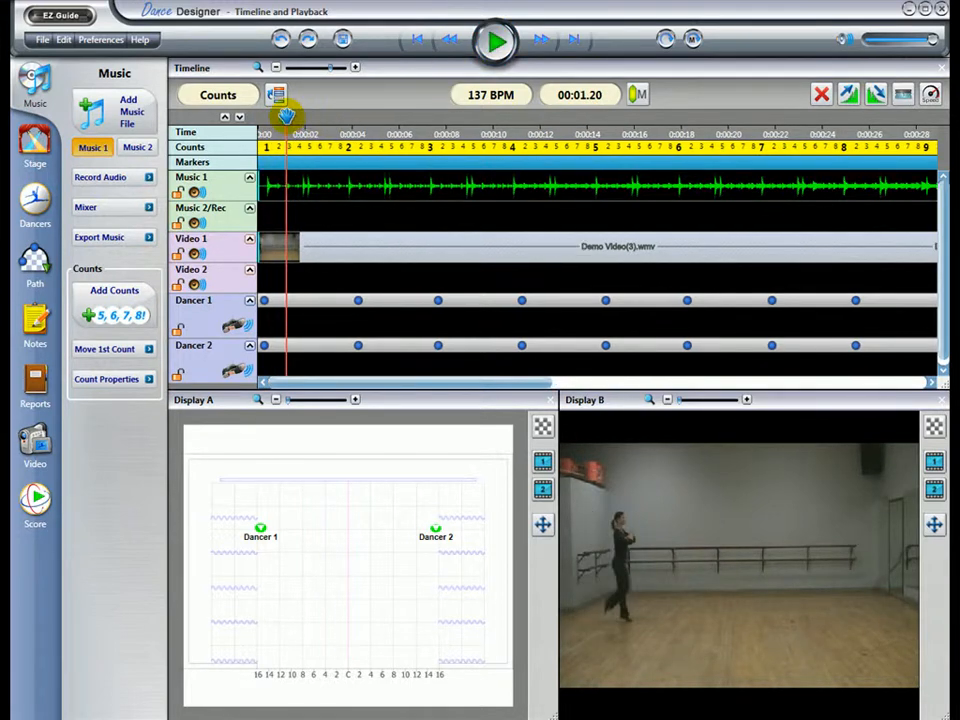
drag(297, 118, 368, 122)
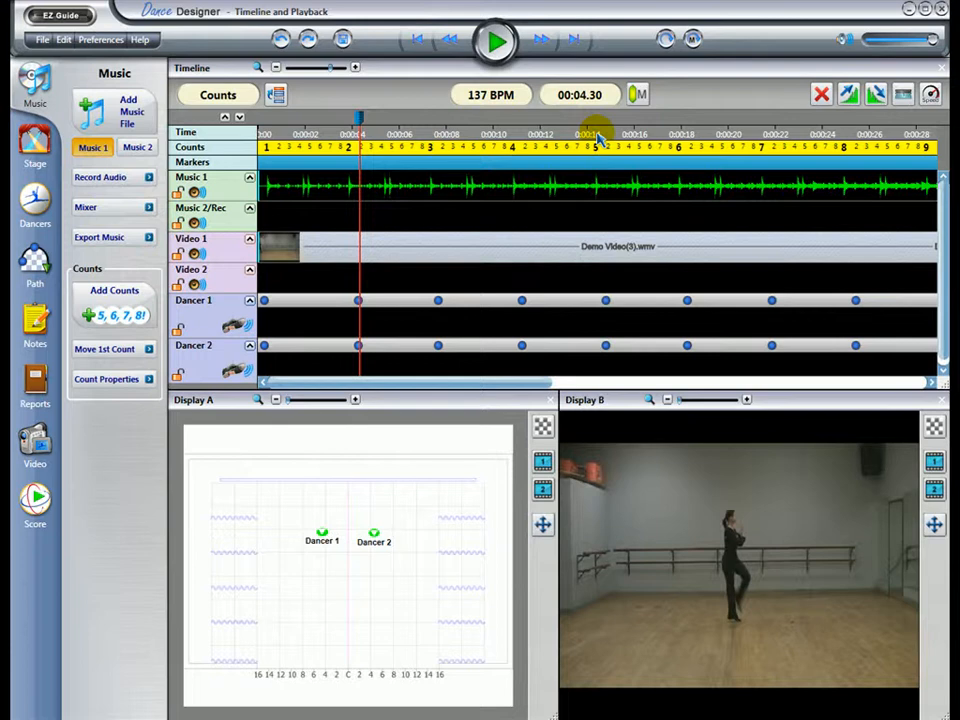
Step: Jump the playhead to 00:14.43, 00:21.50 and back to 00:14.30, and fast-forward and rewind from there
click(598, 136)
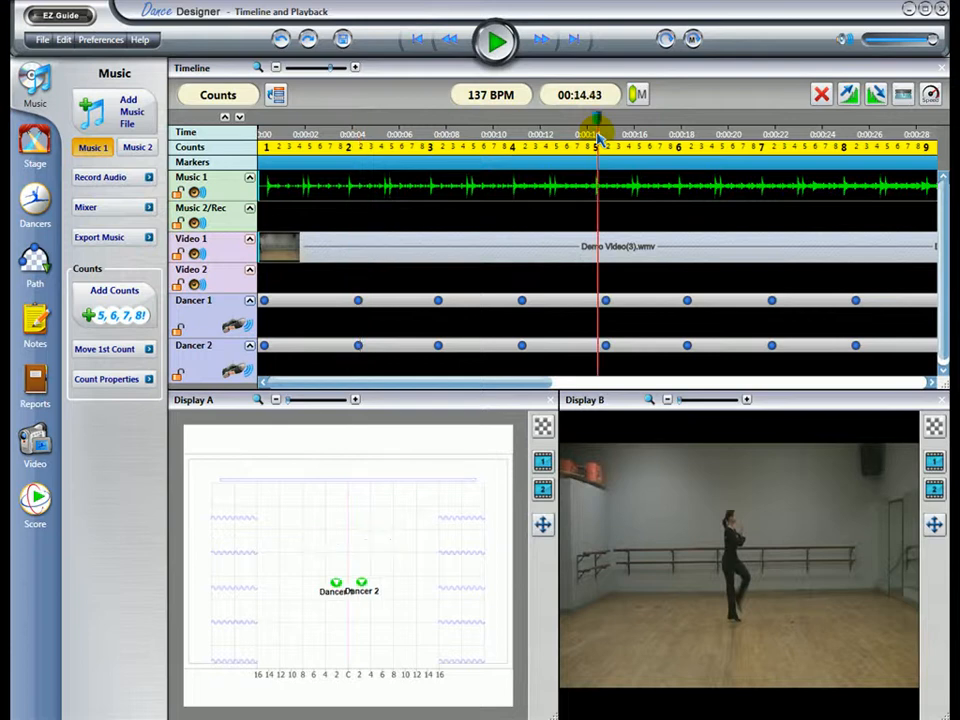
click(765, 136)
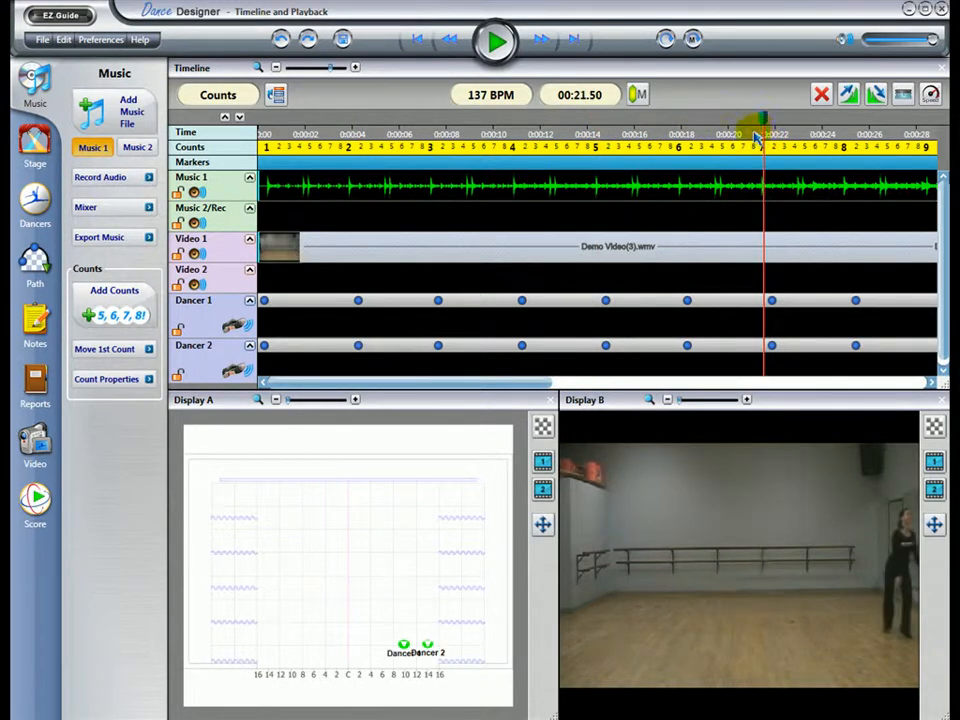
click(597, 136)
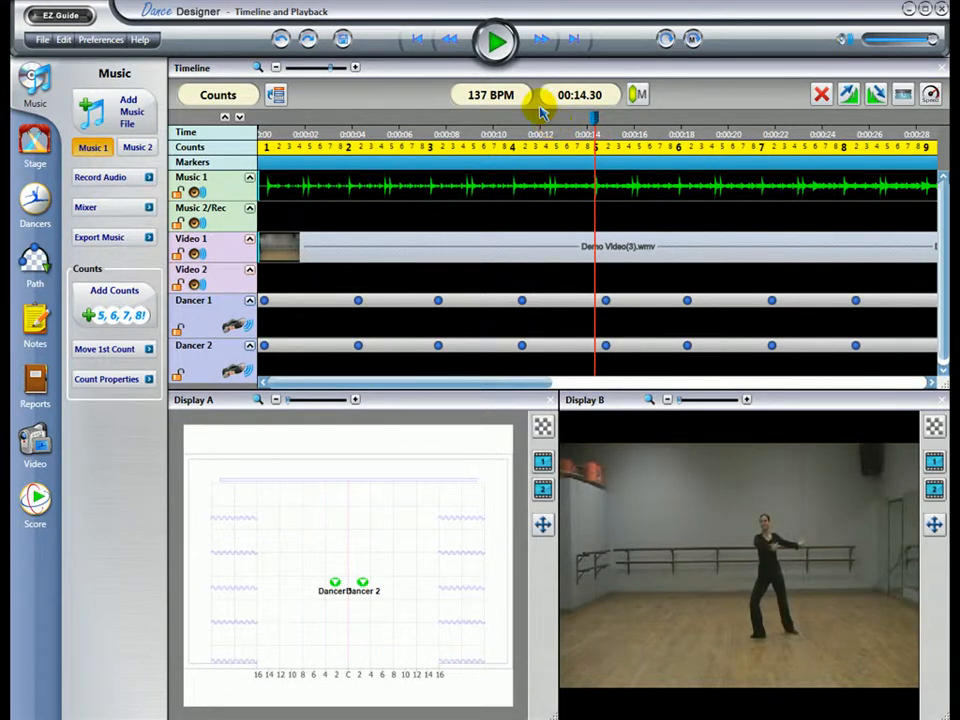
click(540, 44)
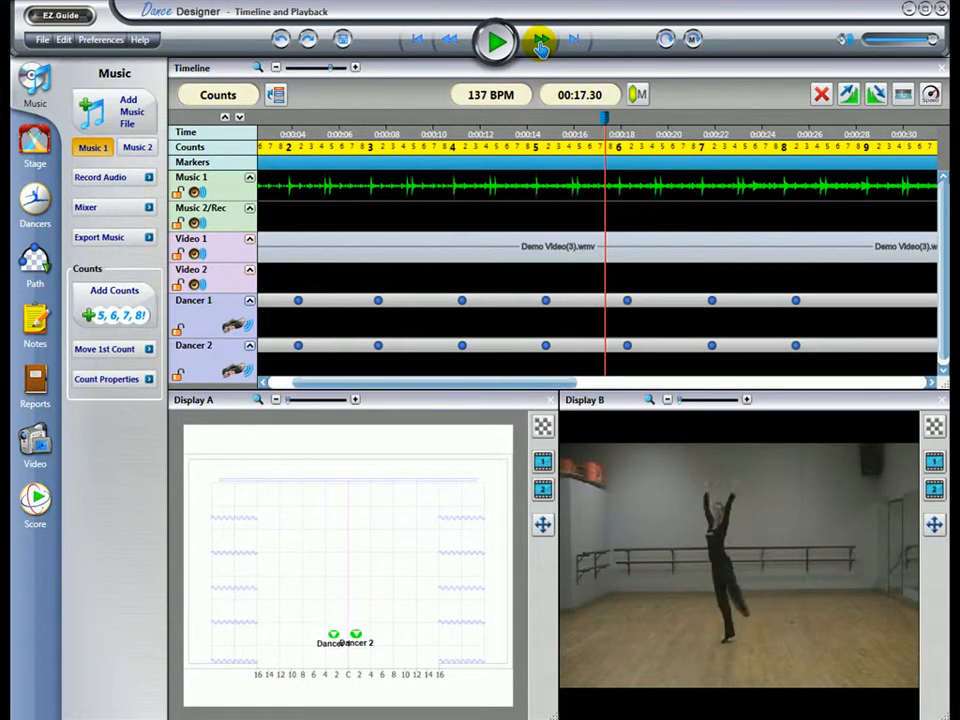
click(451, 44)
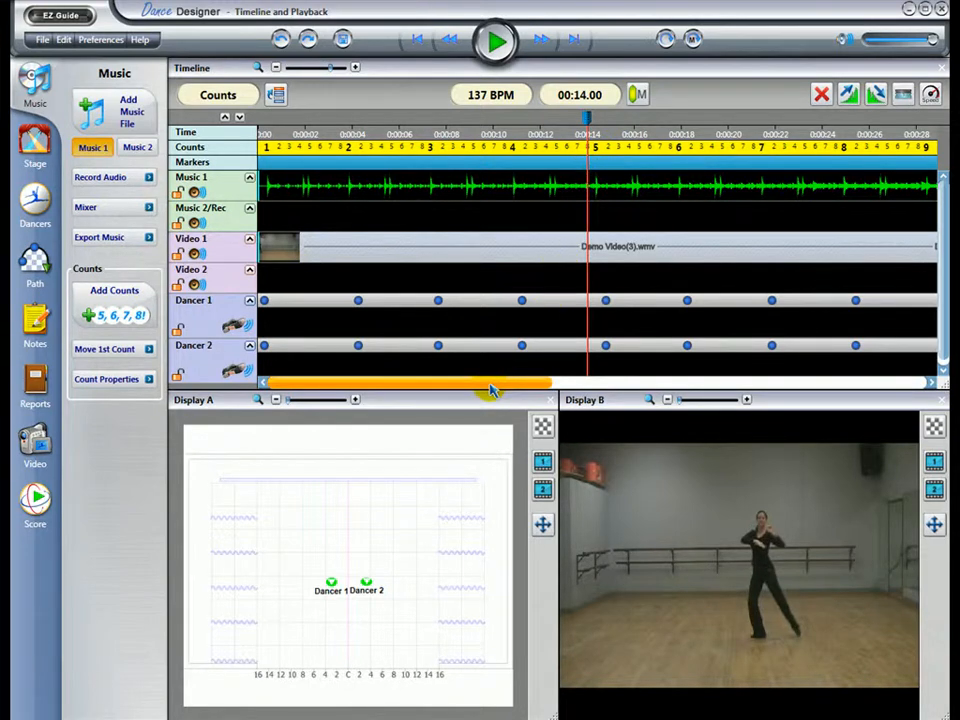
Step: Add timeline markers at the start of counts 10, 11 and 12 (00:31.90, 00:35.36 and 00:38.73)
drag(491, 393, 672, 399)
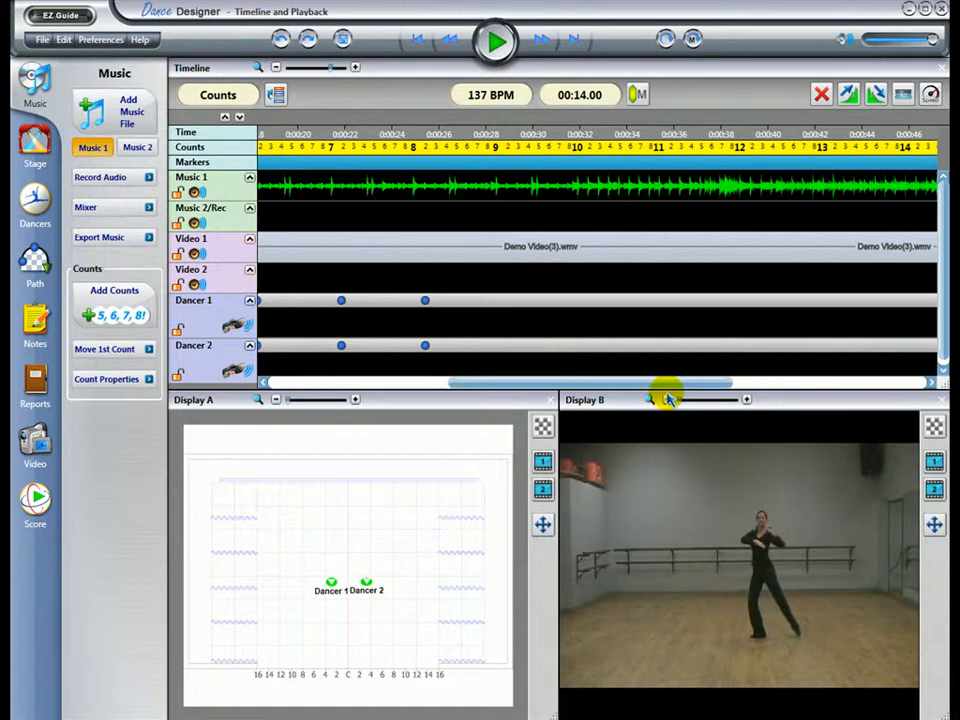
click(578, 134)
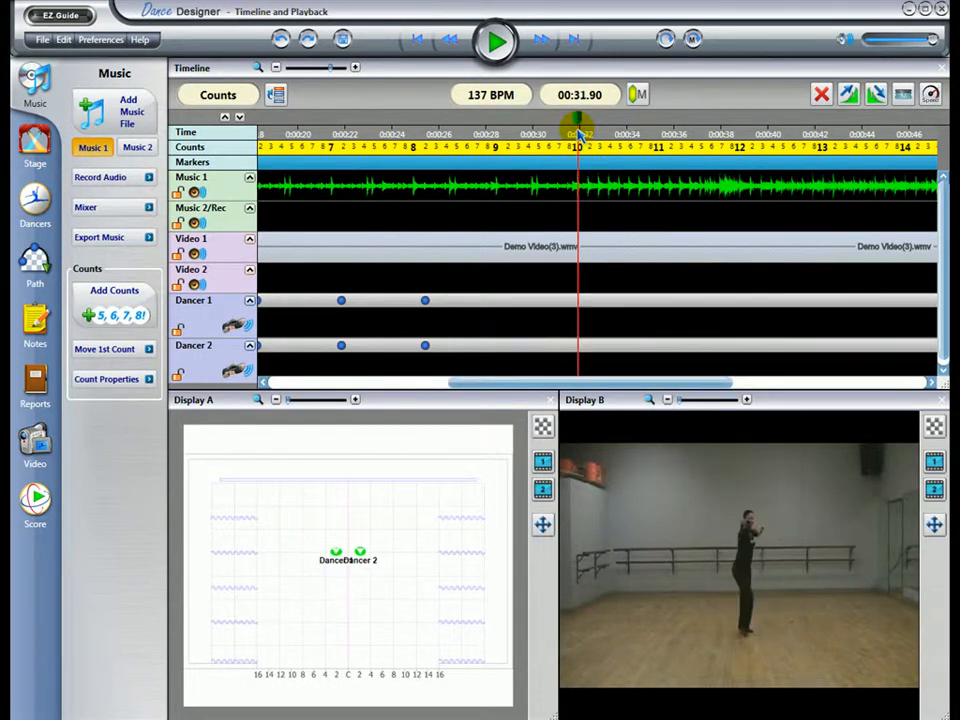
click(638, 97)
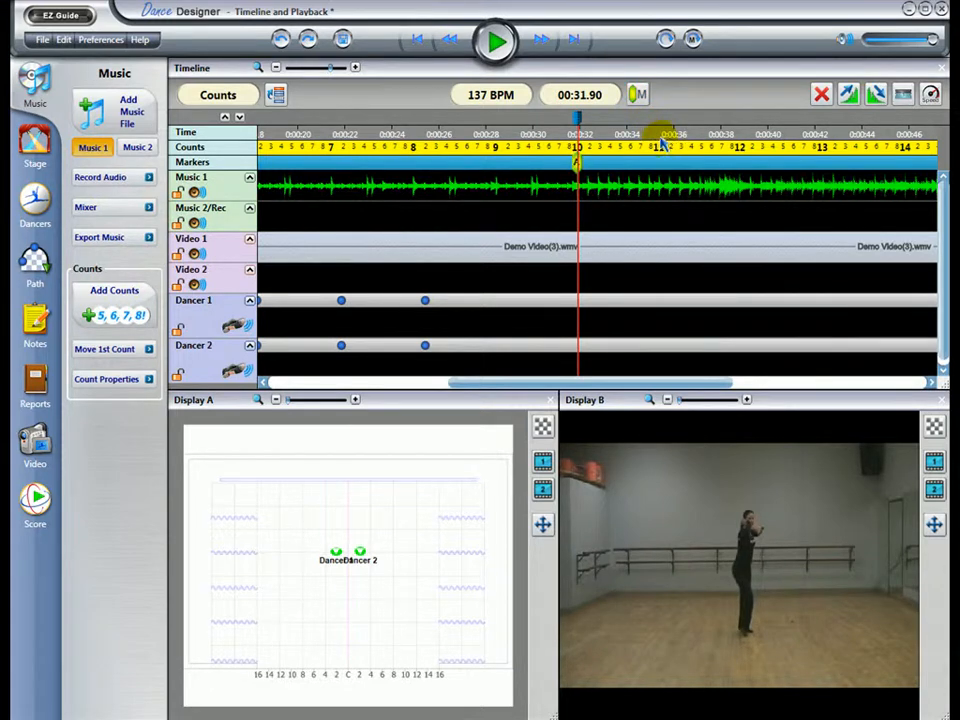
click(660, 137)
key(m)
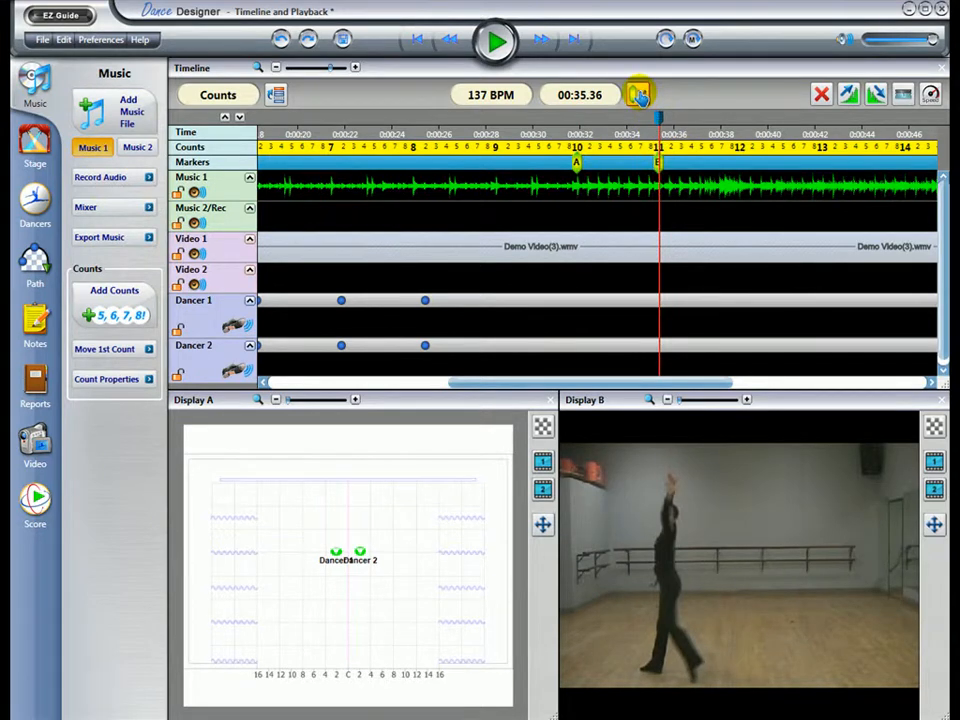
click(738, 142)
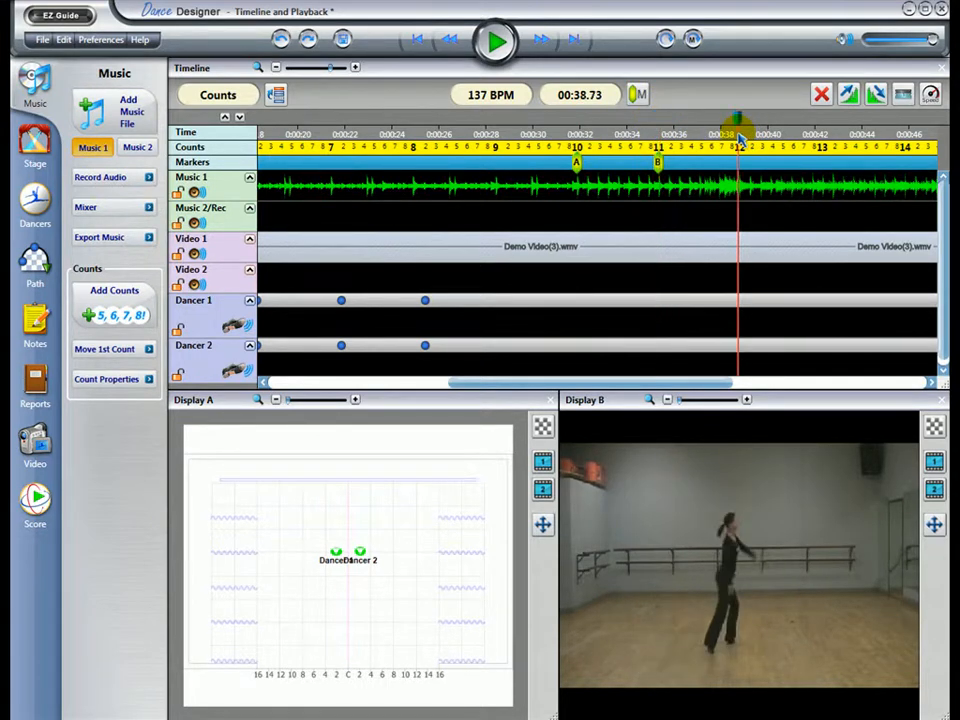
click(638, 94)
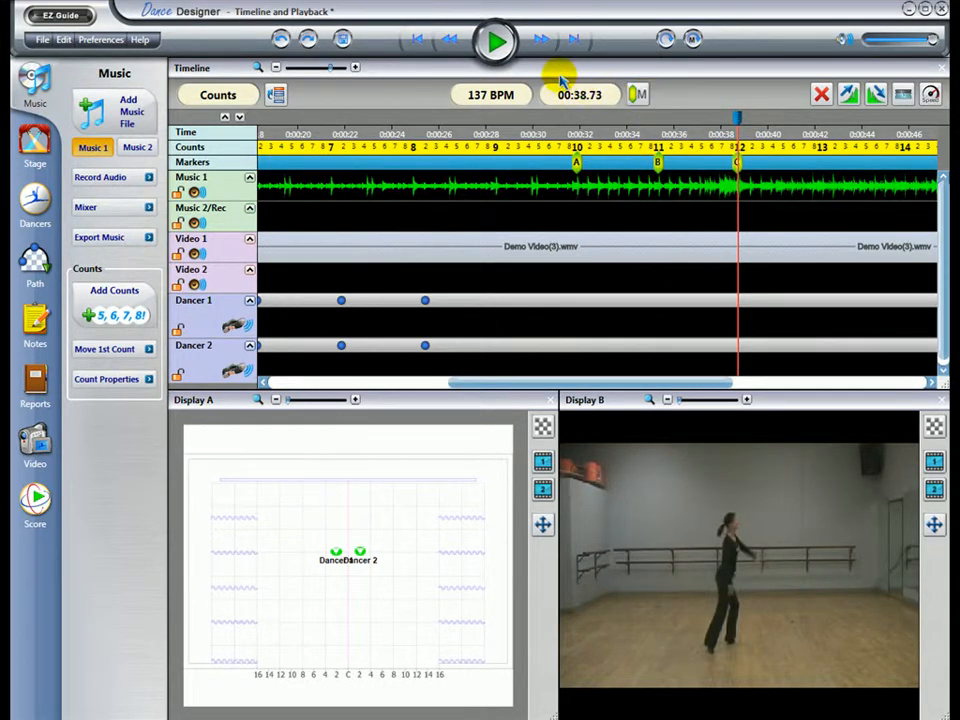
Step: Step the playhead backward and forward through the three markers, ending on marker A
click(414, 42)
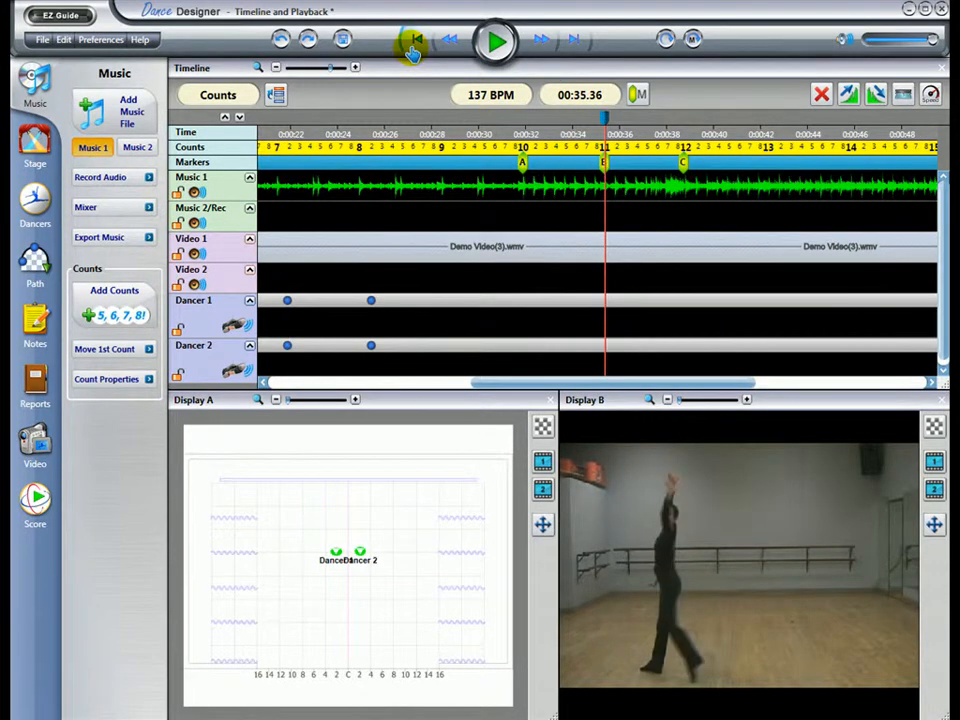
click(413, 44)
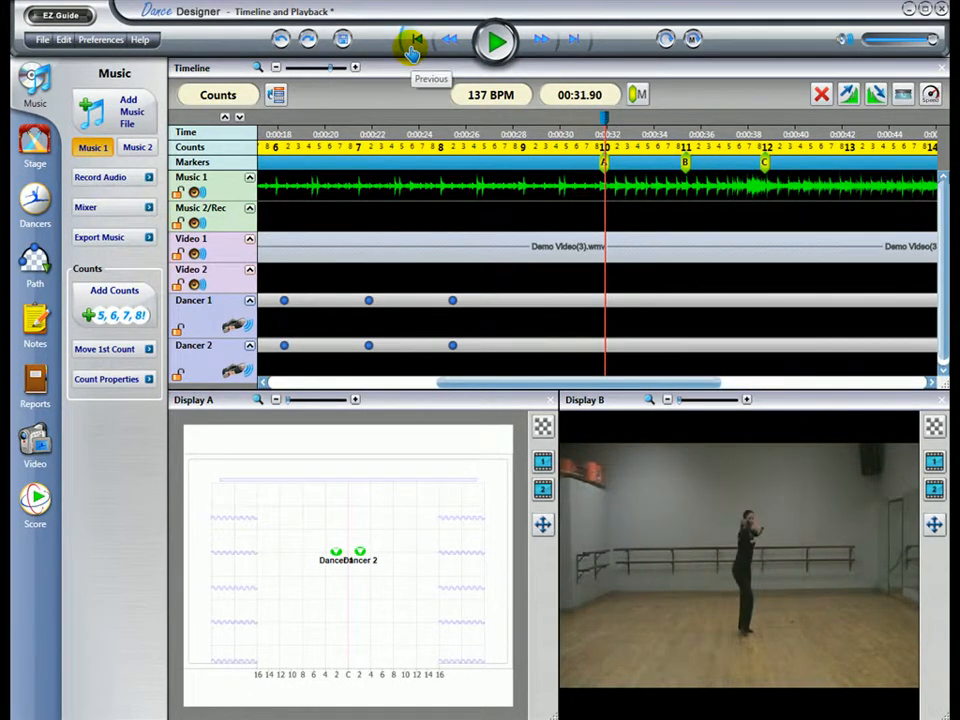
click(572, 42)
click(572, 42)
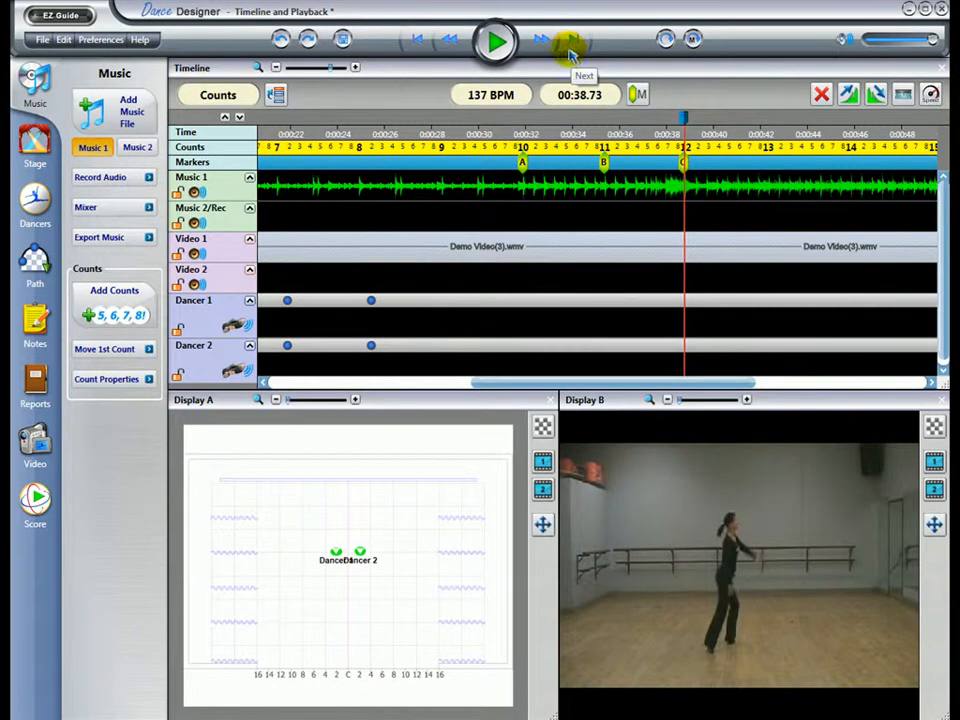
click(416, 40)
click(416, 40)
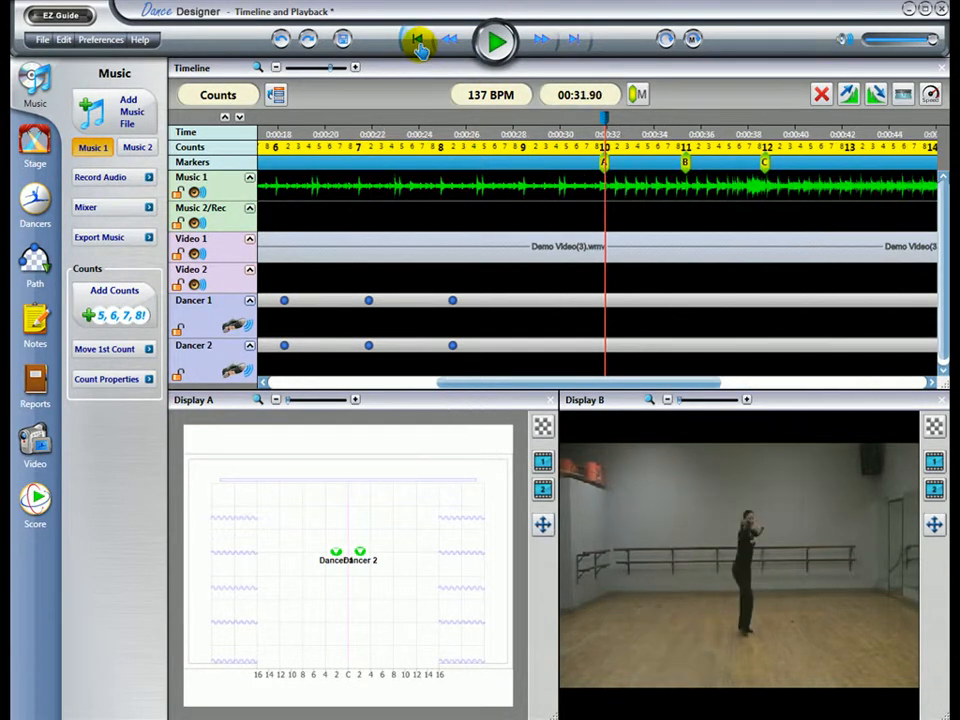
Step: Place the playhead at 00:33.40 between markers A and B, play that section with Loop Between Markers, and pause
click(641, 135)
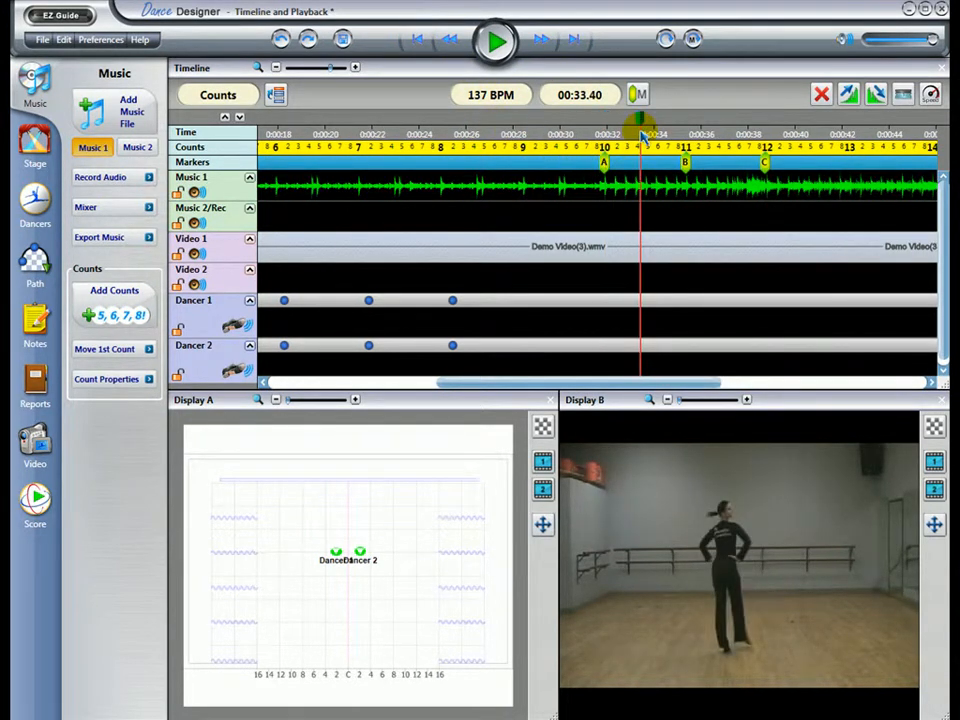
click(694, 40)
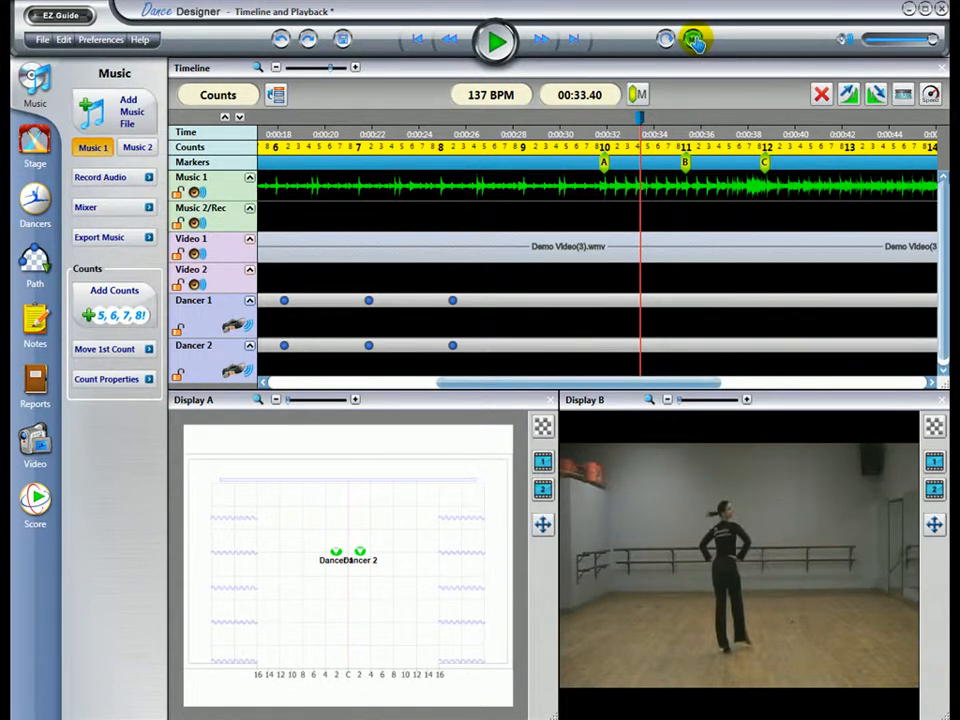
click(502, 48)
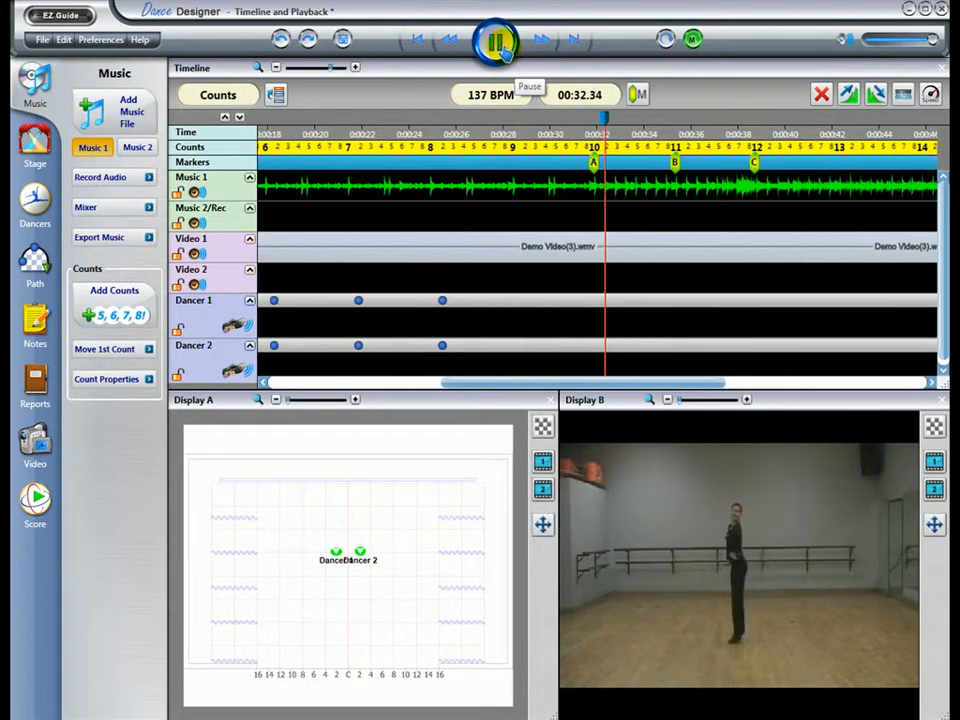
click(503, 48)
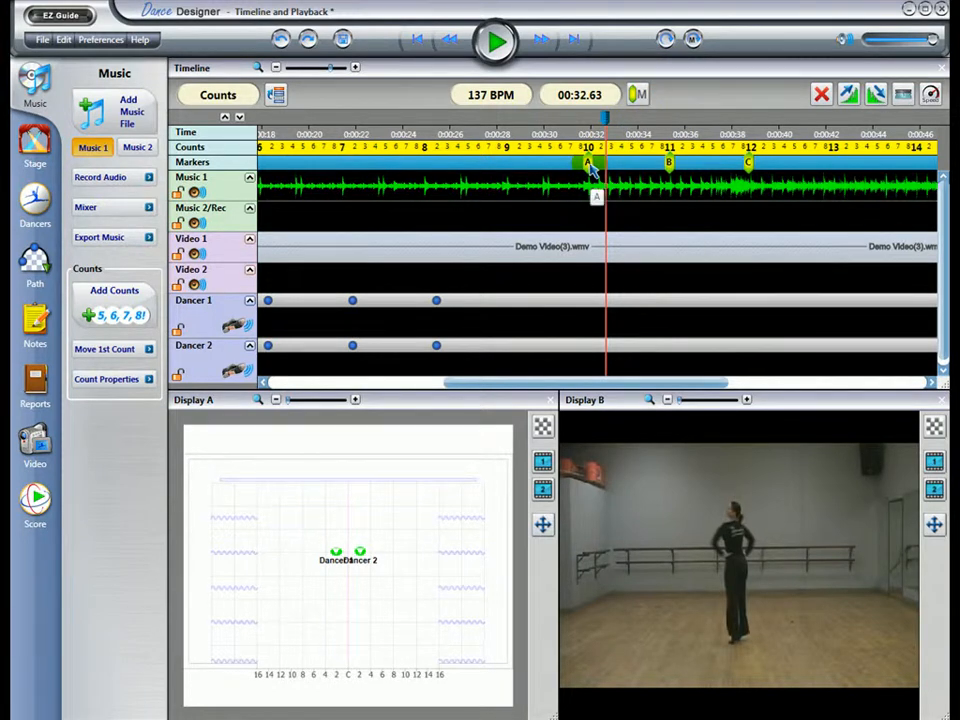
Step: Move marker A to the start of count 8 and change its label to "Kick Line"
drag(592, 172, 430, 182)
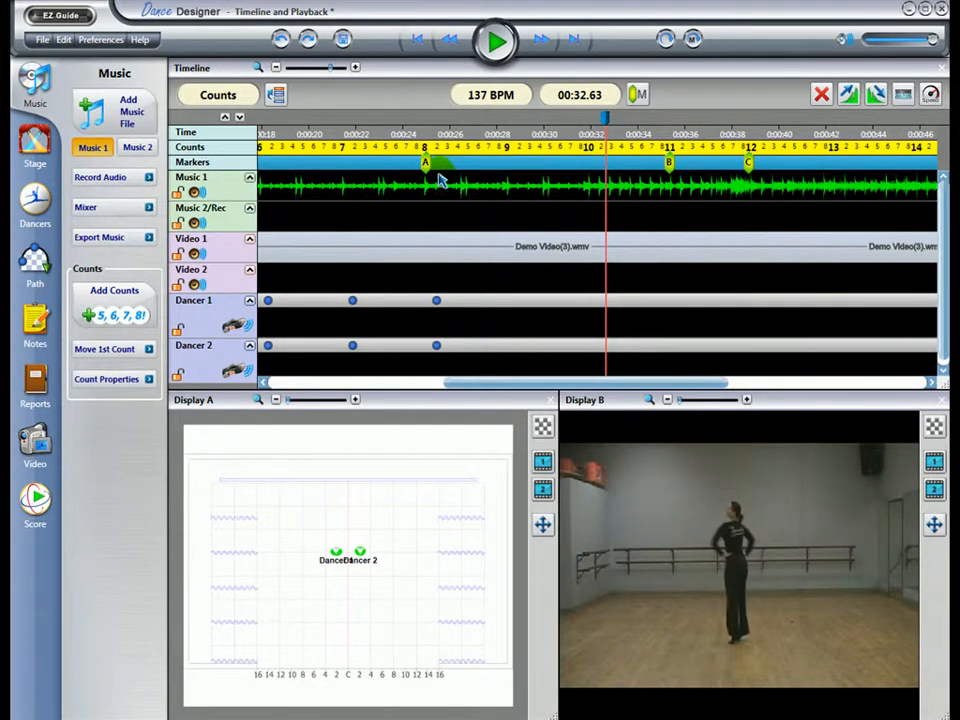
right_click(427, 164)
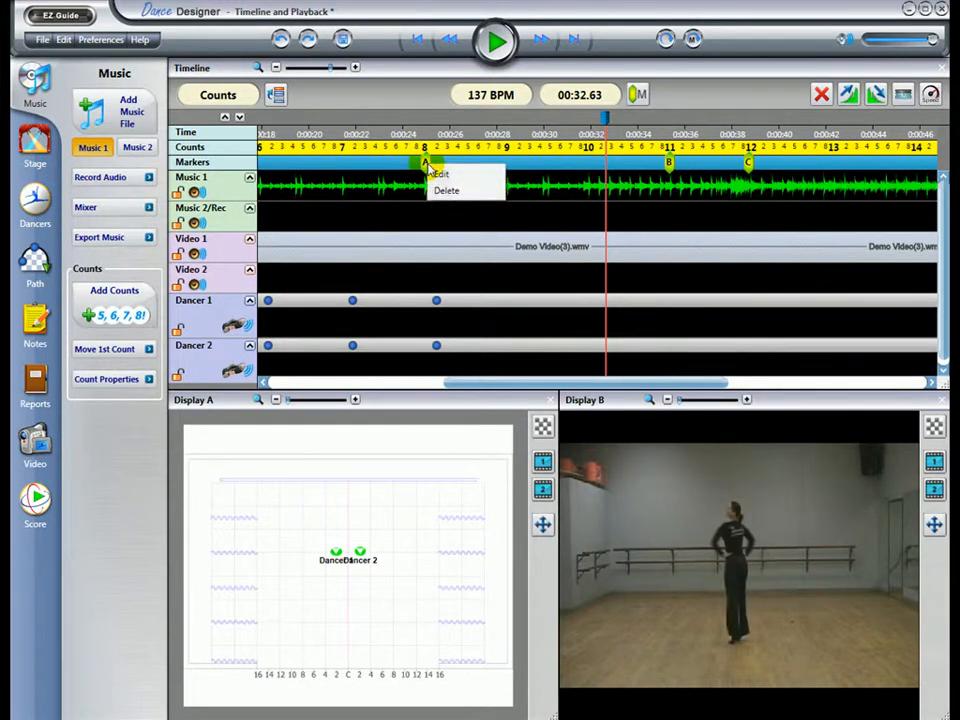
click(446, 176)
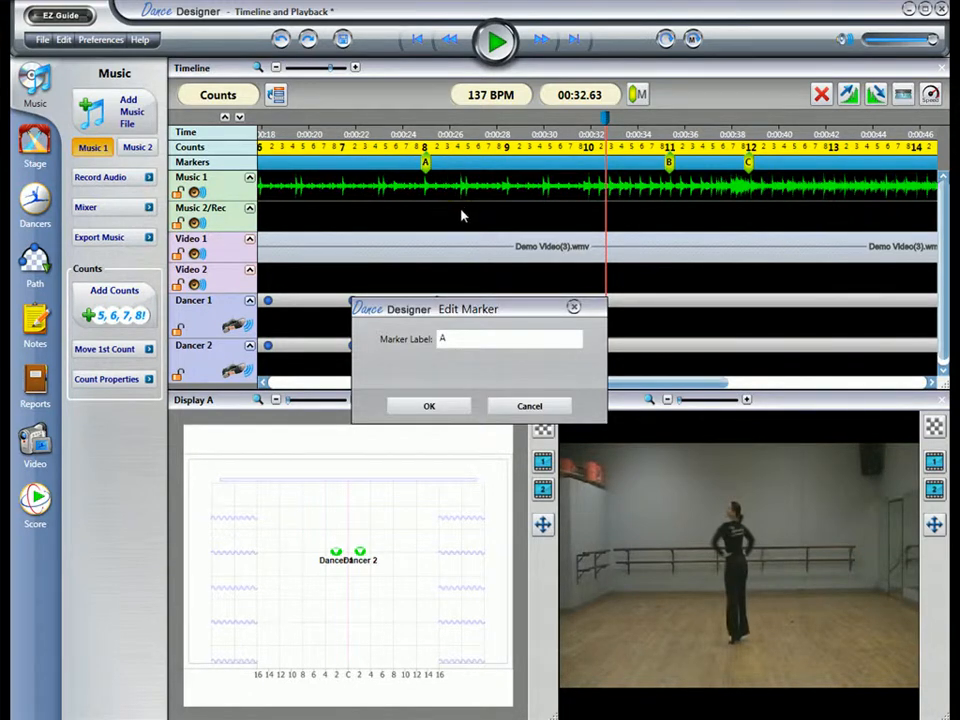
mouse_move(461, 334)
mouse_down()
mouse_move(413, 351)
mouse_move(415, 318)
mouse_up()
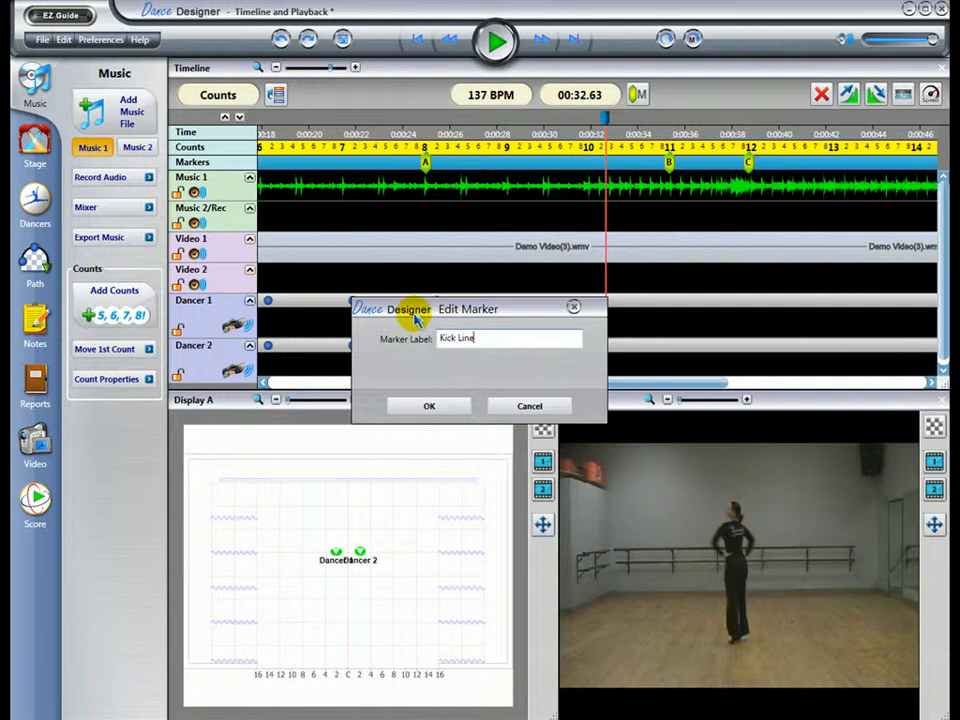
click(430, 405)
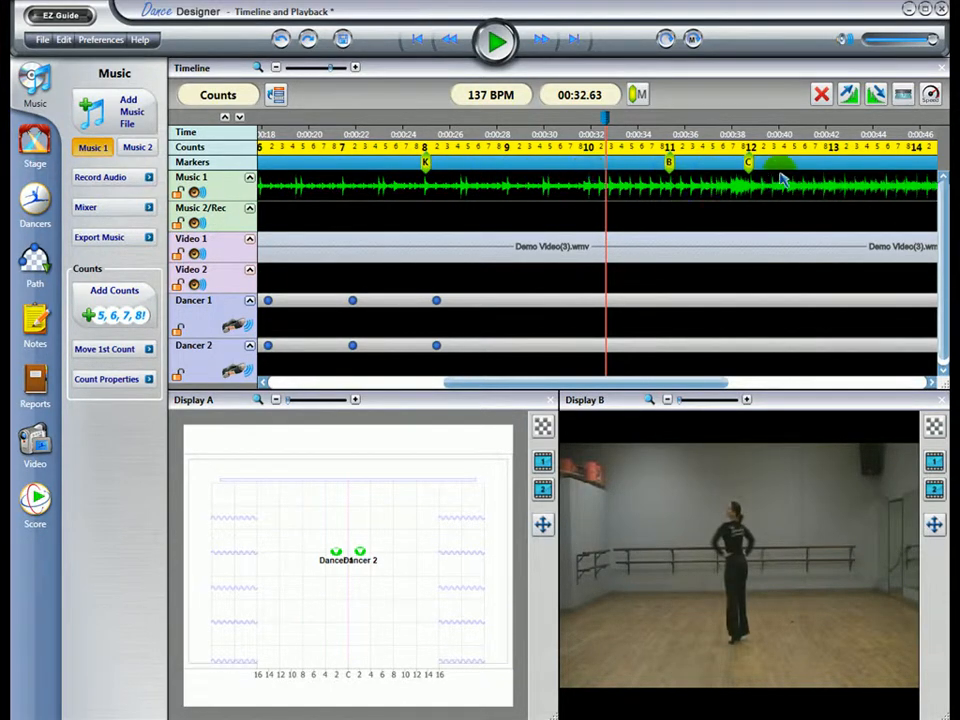
Step: Try increasing and decreasing the music tempo for all tracks, return it to 100.0%, and cancel the tempo change
click(929, 95)
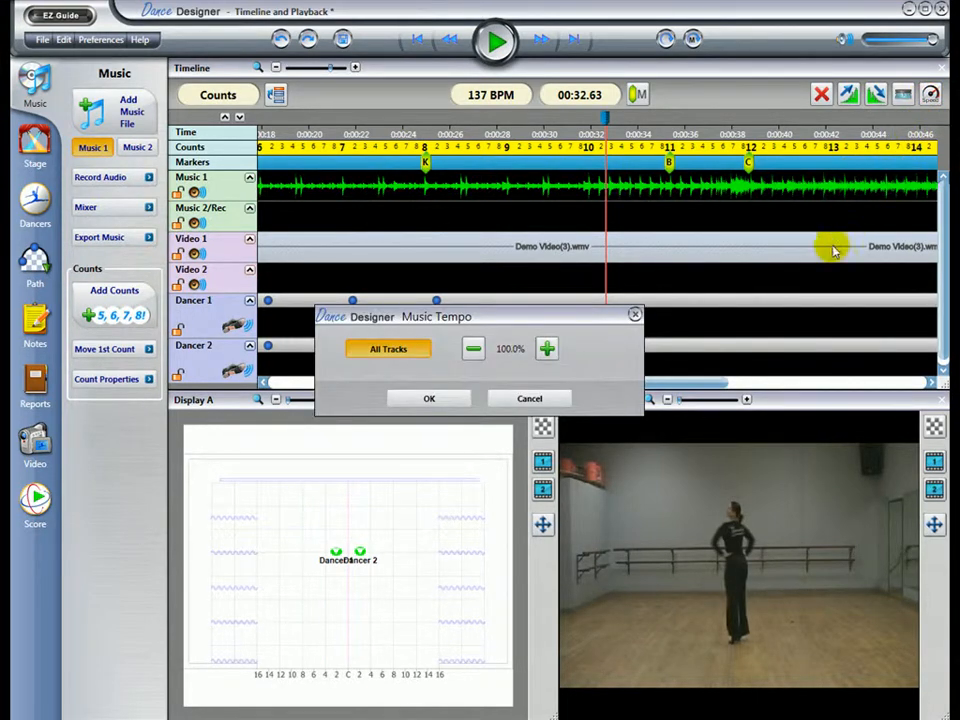
click(545, 349)
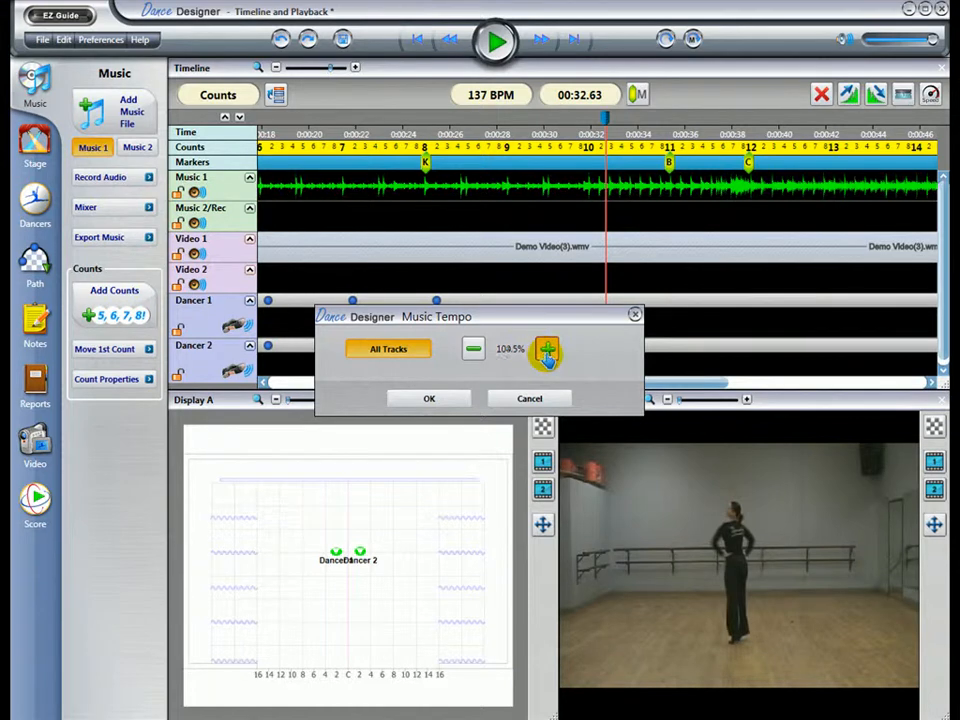
click(545, 349)
click(471, 352)
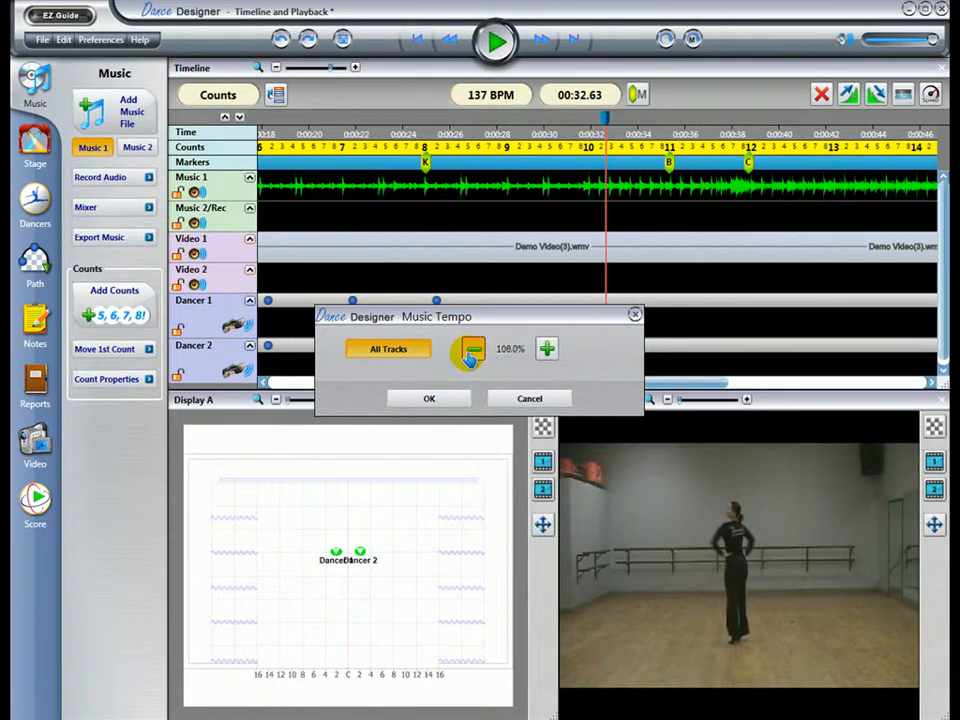
click(470, 357)
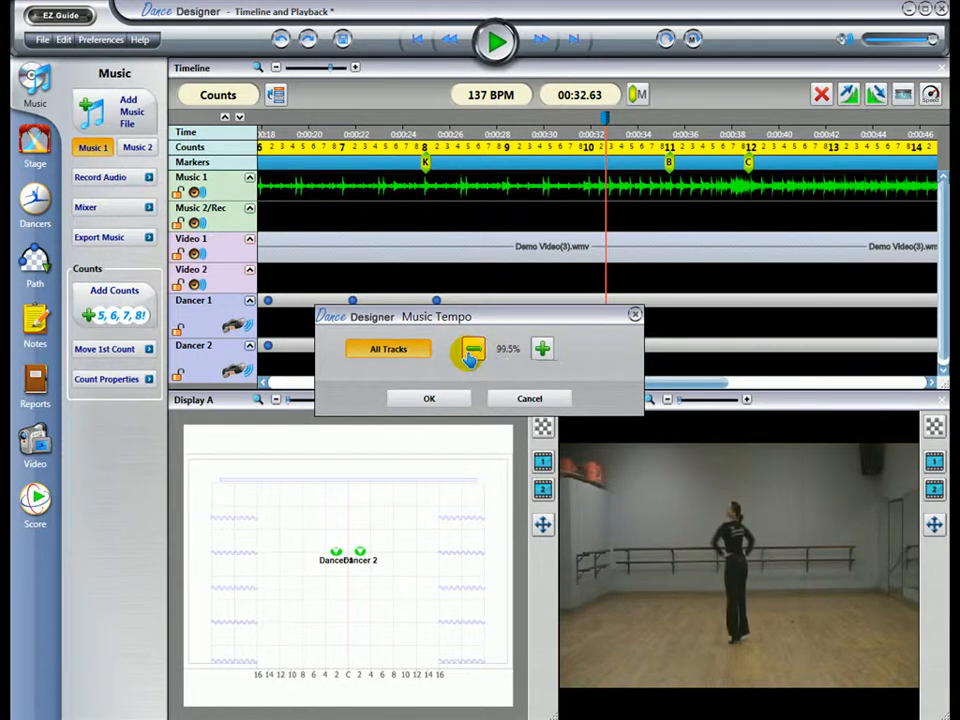
click(546, 348)
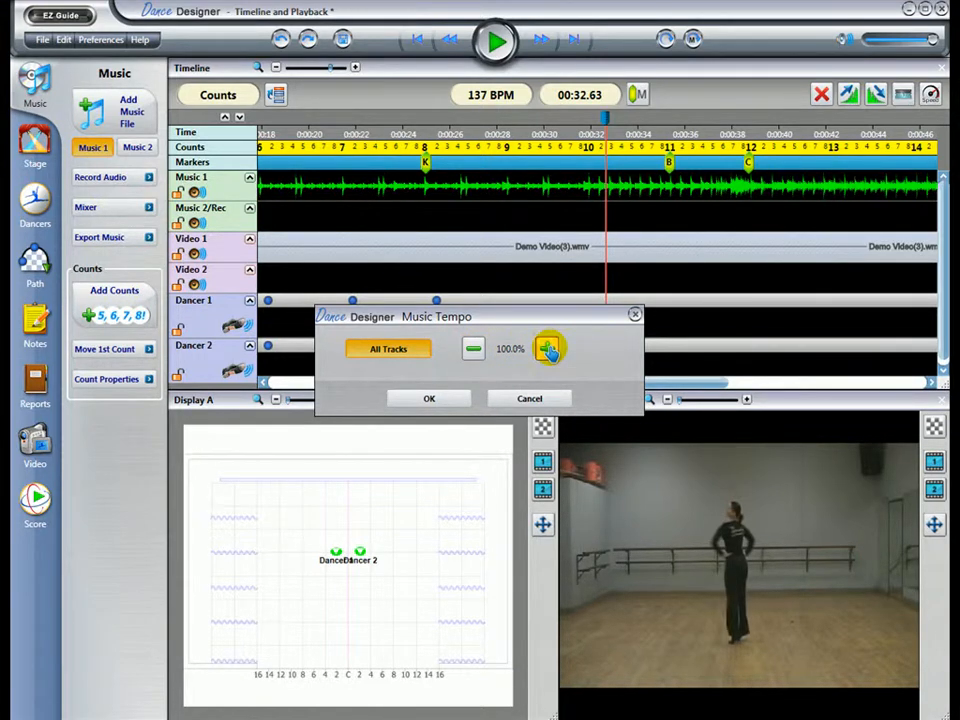
click(549, 397)
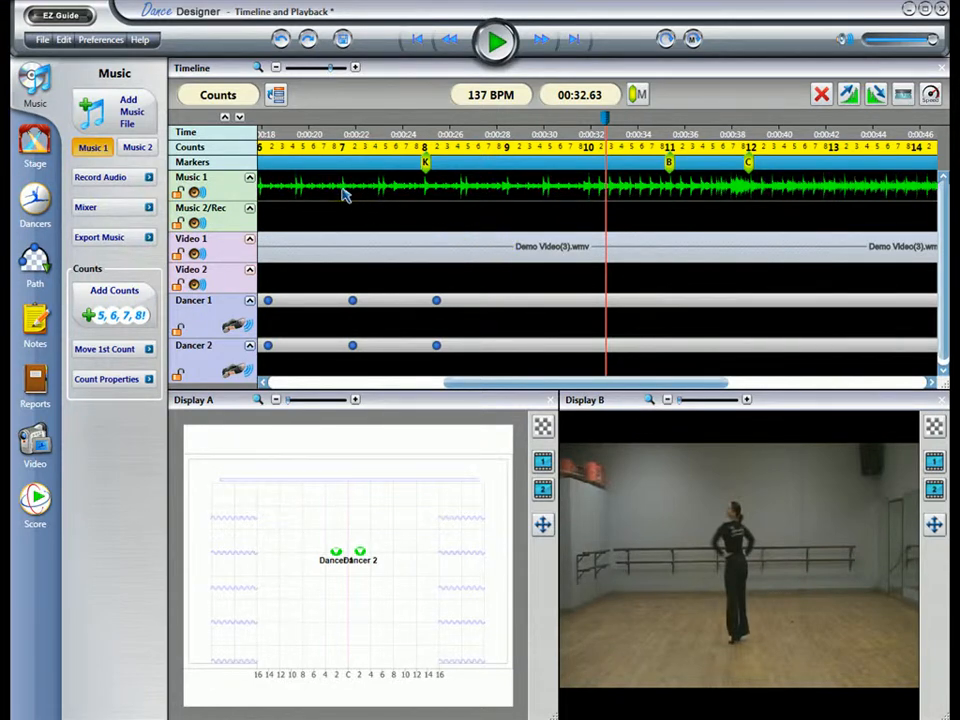
Step: Highlight the Music 1 section from count 7 to count 9, and clear the selection by selecting the Counts track
drag(342, 192, 508, 198)
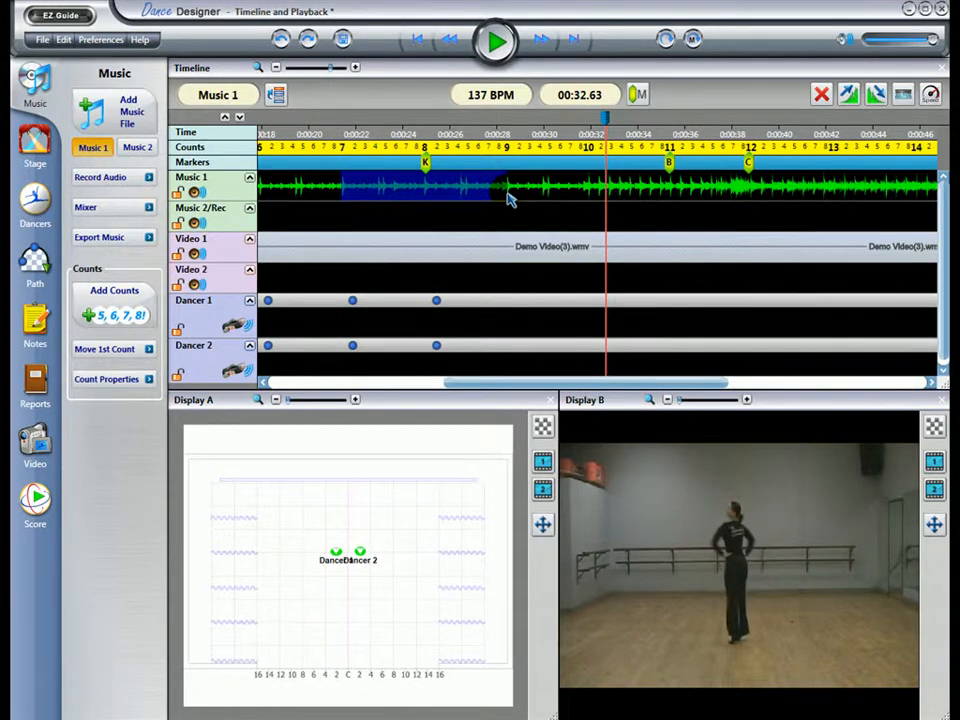
mouse_move(508, 198)
mouse_down()
mouse_move(536, 206)
mouse_move(476, 208)
mouse_move(510, 208)
mouse_up()
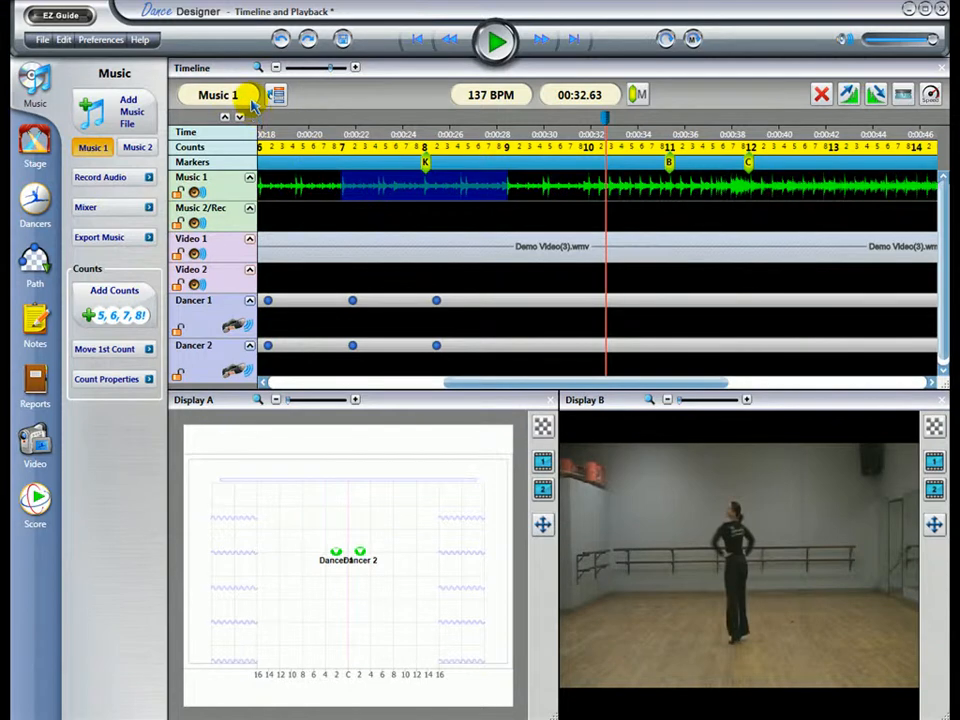
click(269, 147)
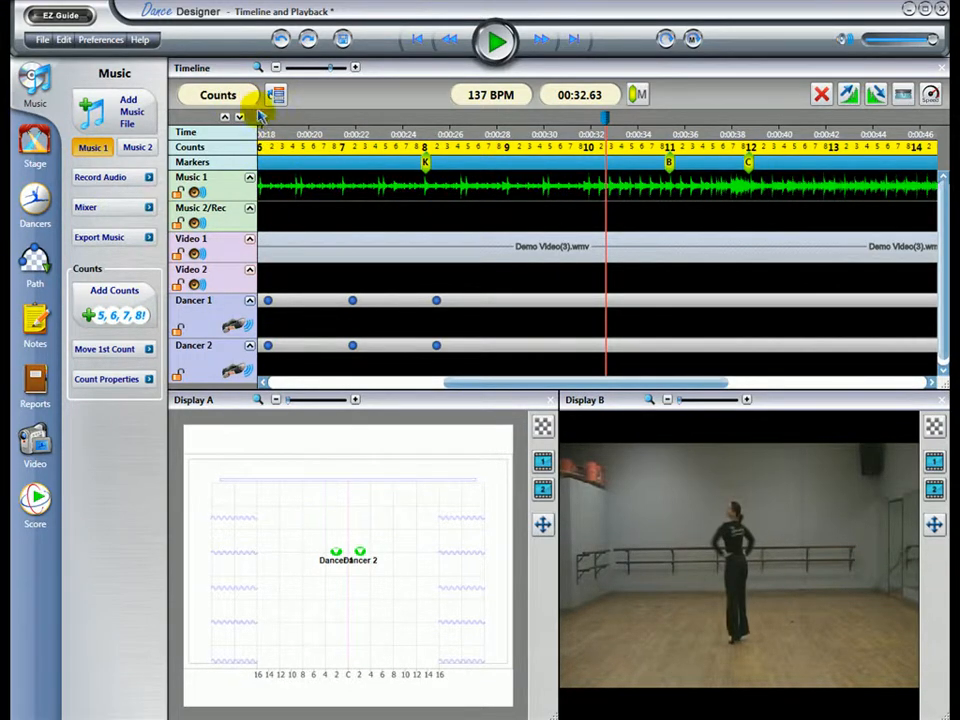
Step: Select the Music 1, Video 1, Dancer 1 and Video 2 tracks in turn, ending with Music 1 as the active track
click(285, 187)
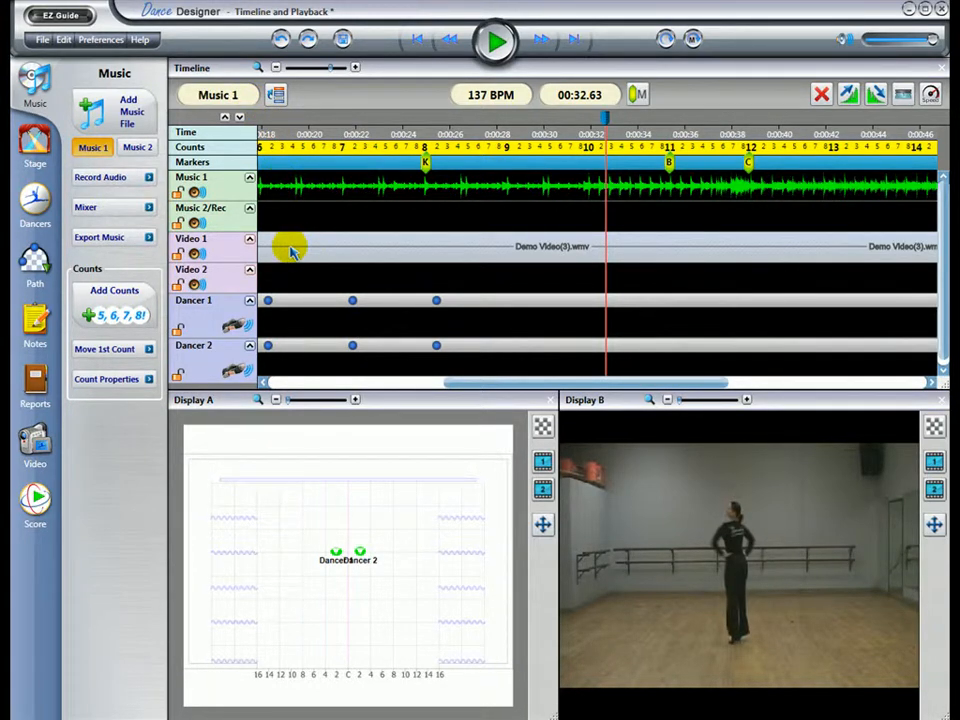
click(292, 252)
click(296, 325)
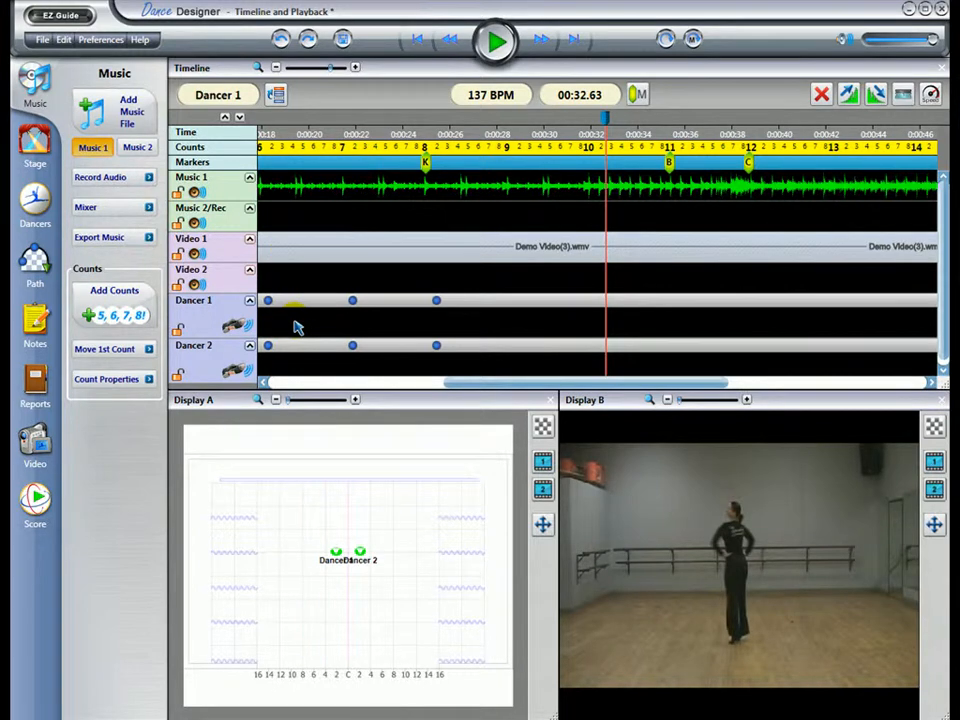
click(292, 284)
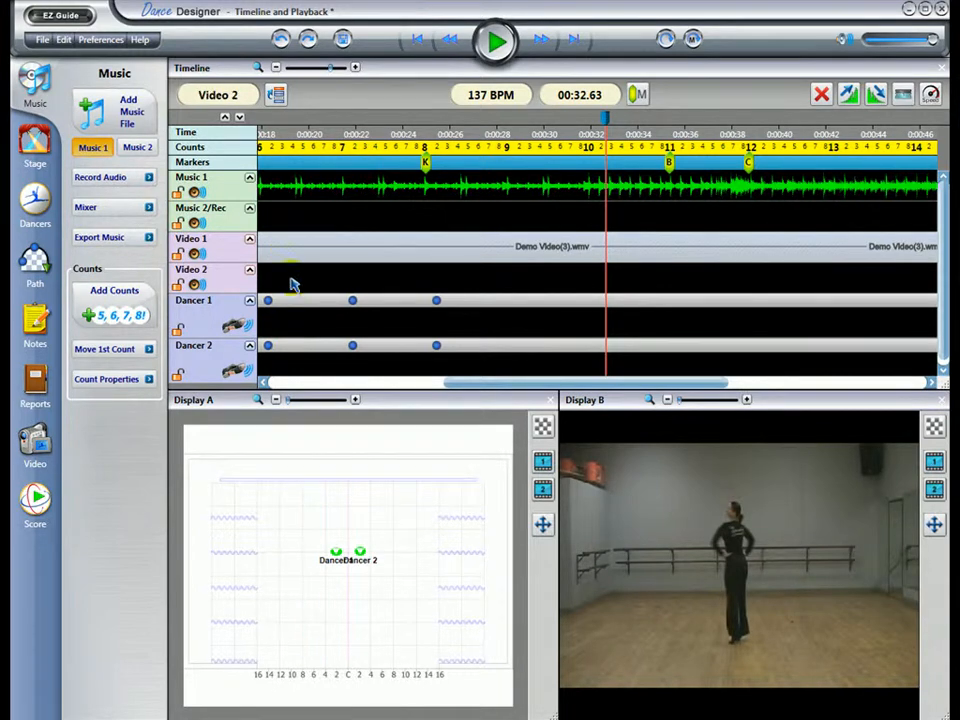
click(293, 198)
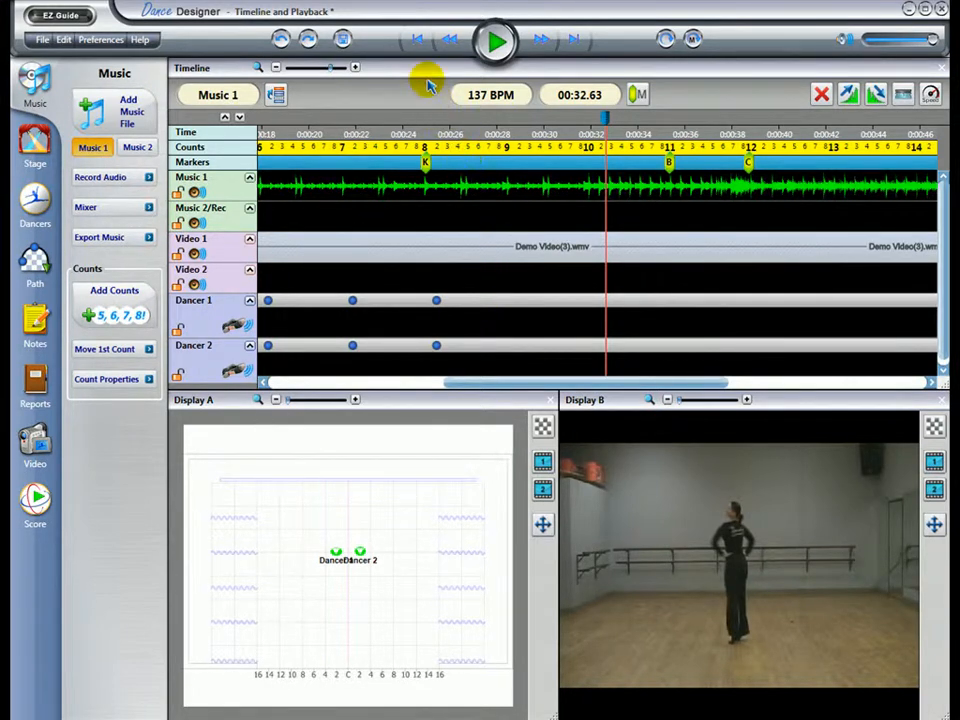
Step: Return the playhead to 00:00.00 and apply a fade-in to the Music 1 section from count 1 to count 2
click(419, 42)
click(419, 42)
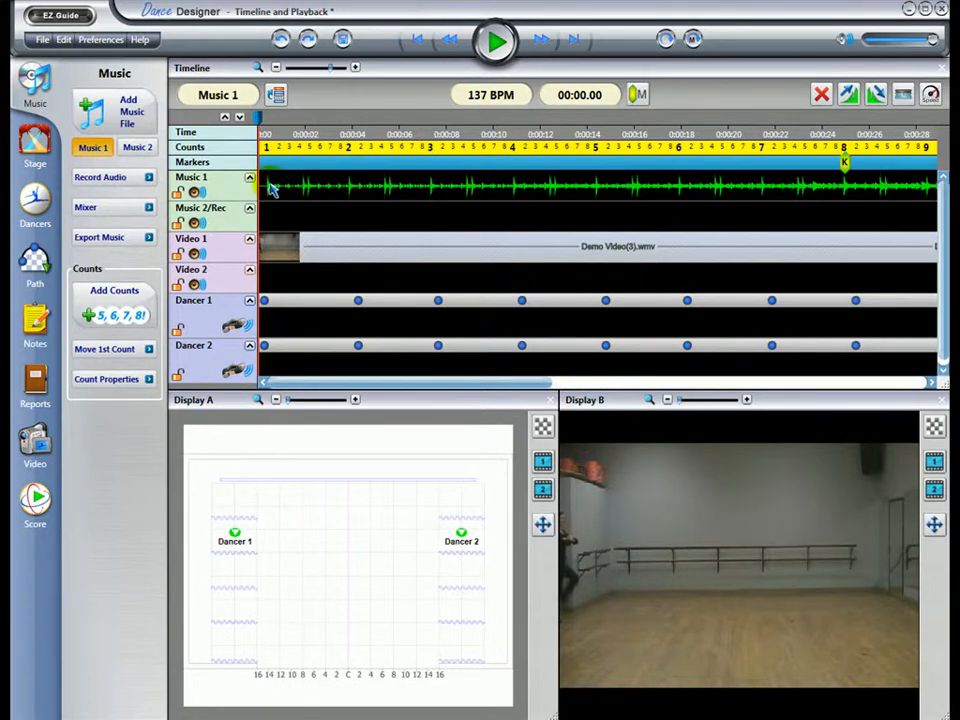
drag(267, 190, 350, 200)
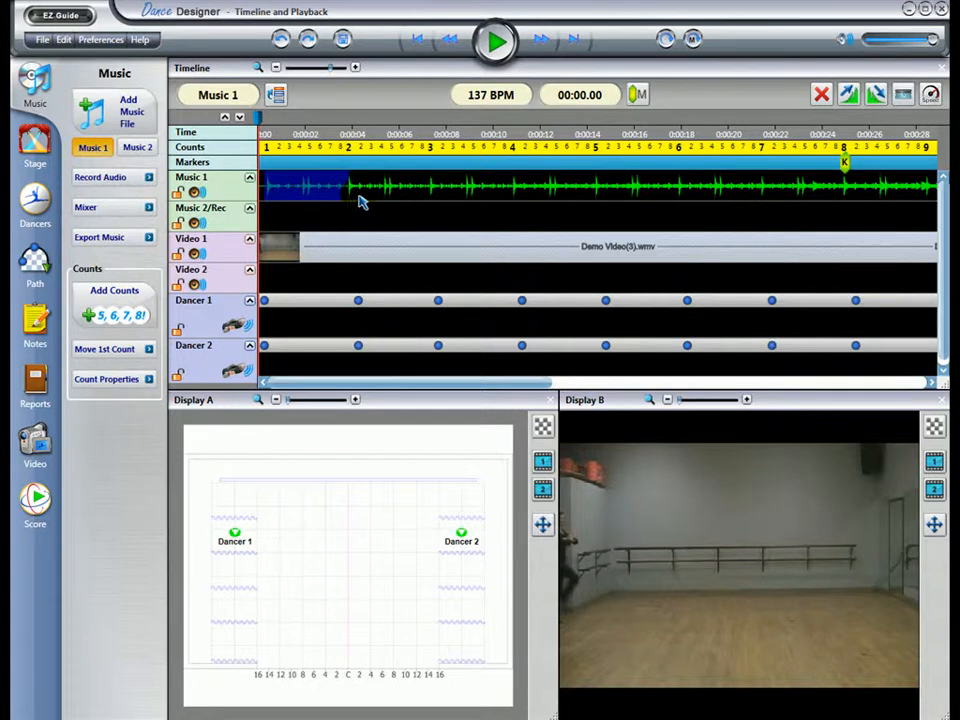
click(846, 96)
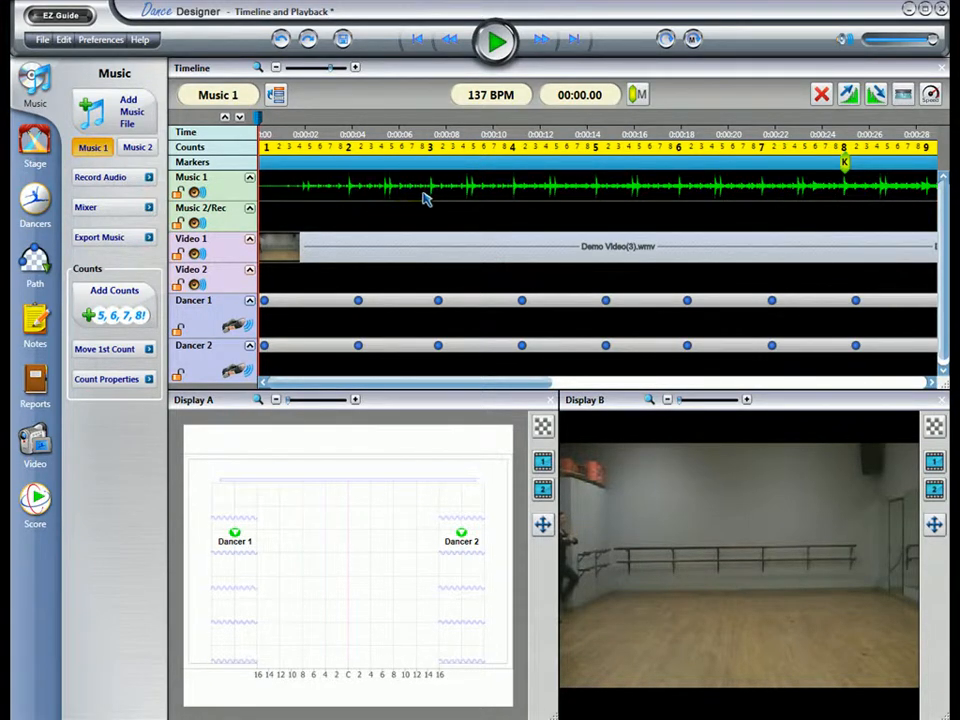
Step: Delete the Music 1 section between counts 3 and 4, and undo the deletion
drag(433, 198, 516, 205)
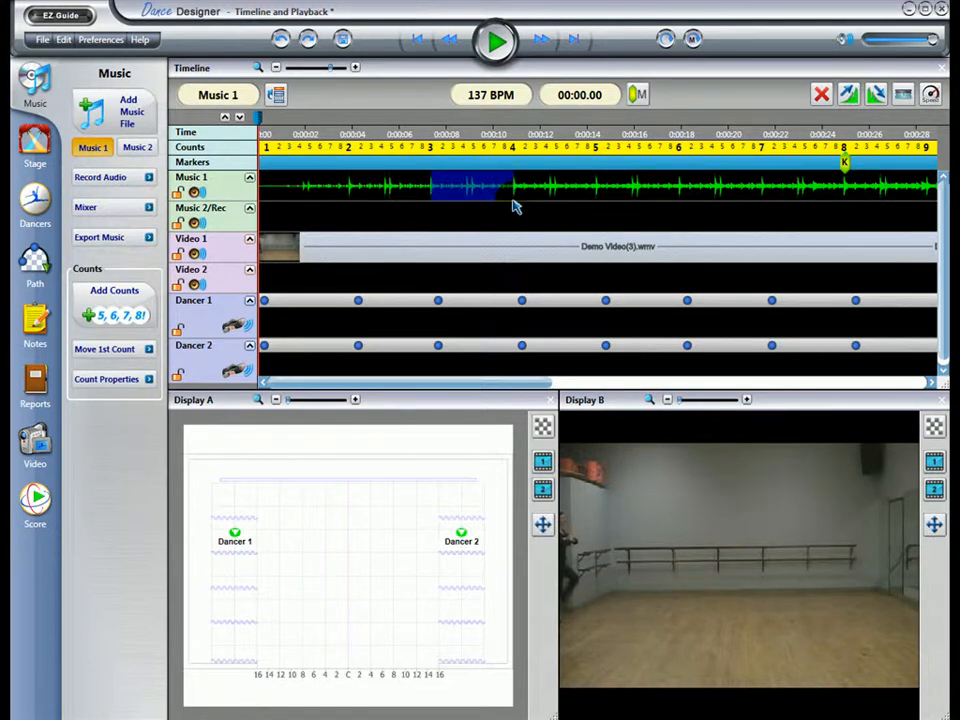
click(818, 94)
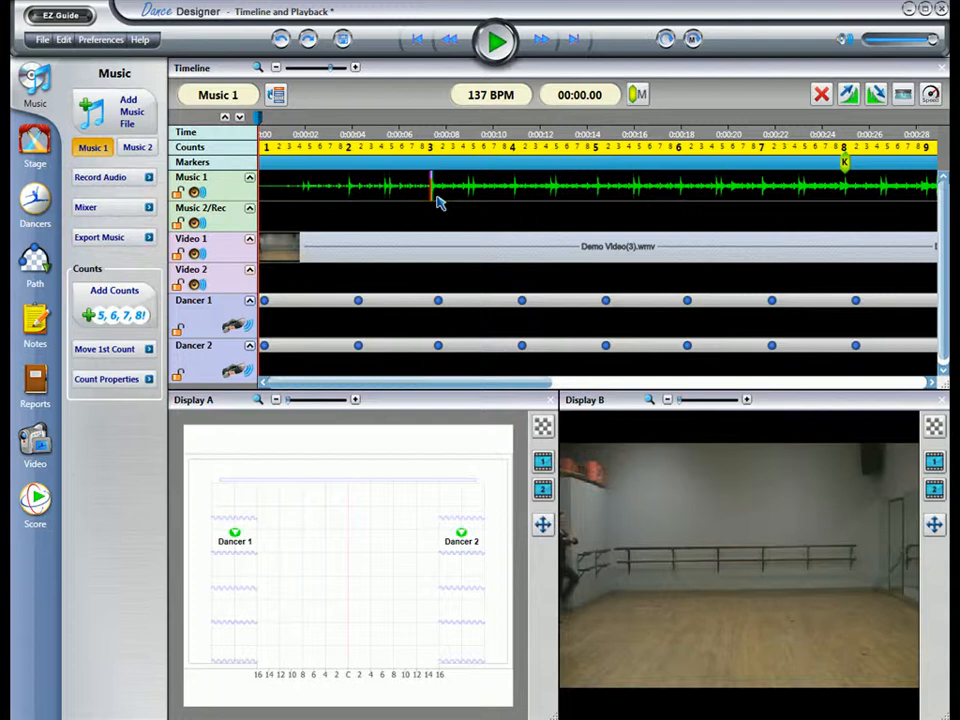
click(285, 44)
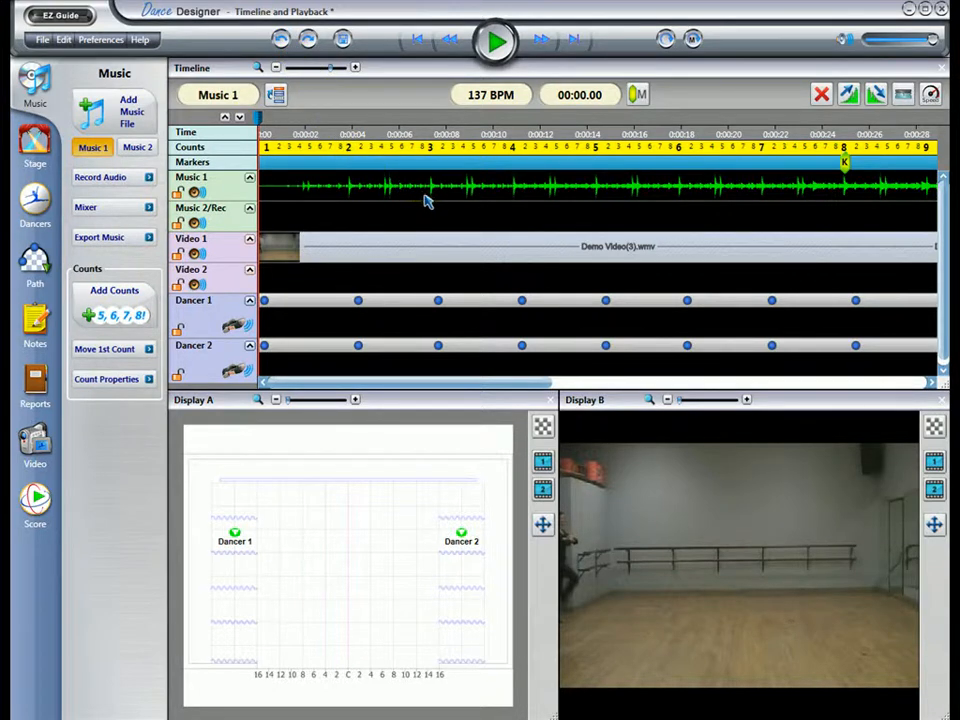